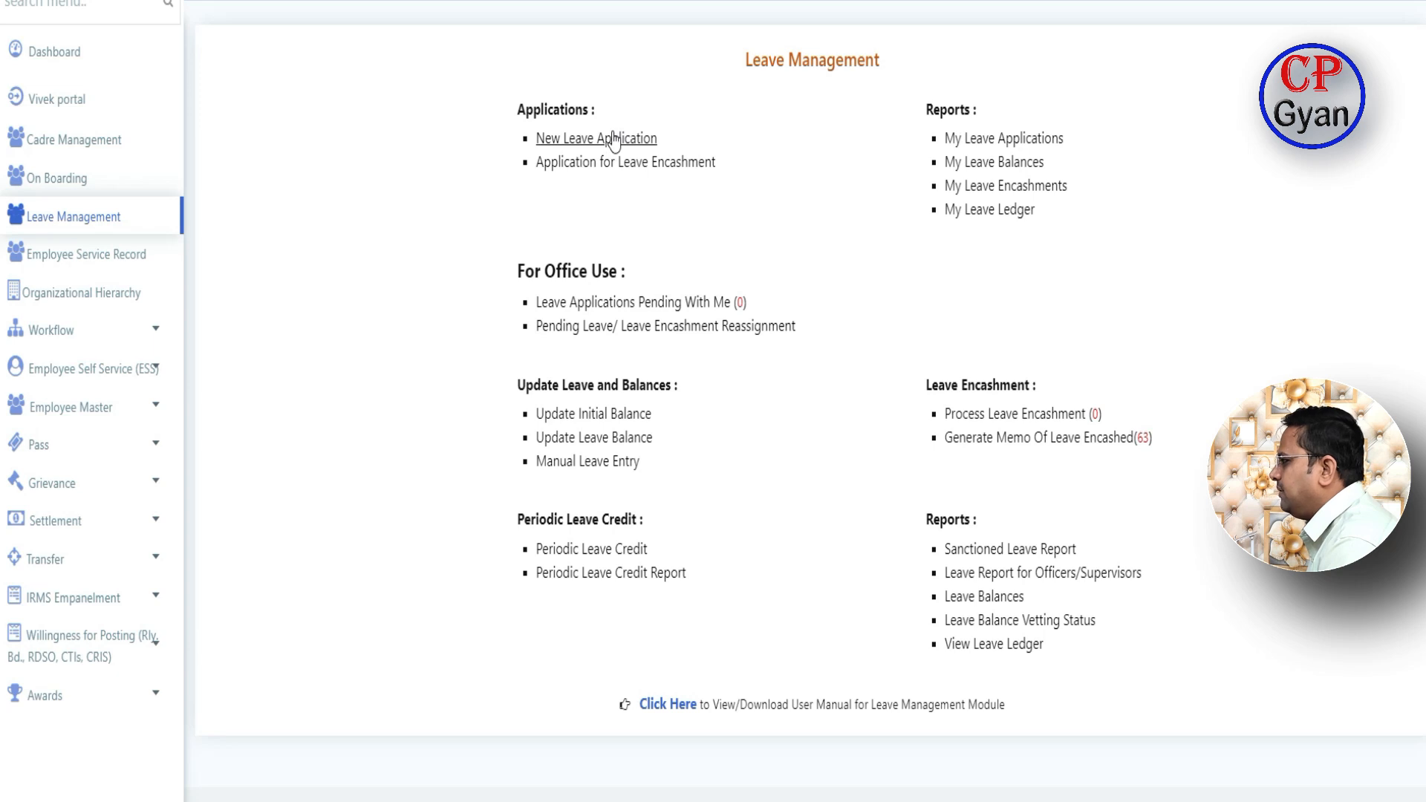
# - Start a new leave application with CASUAL LEAVE (CL) as the nature of leave, showing an 8-day balance
pyautogui.click(637, 135)
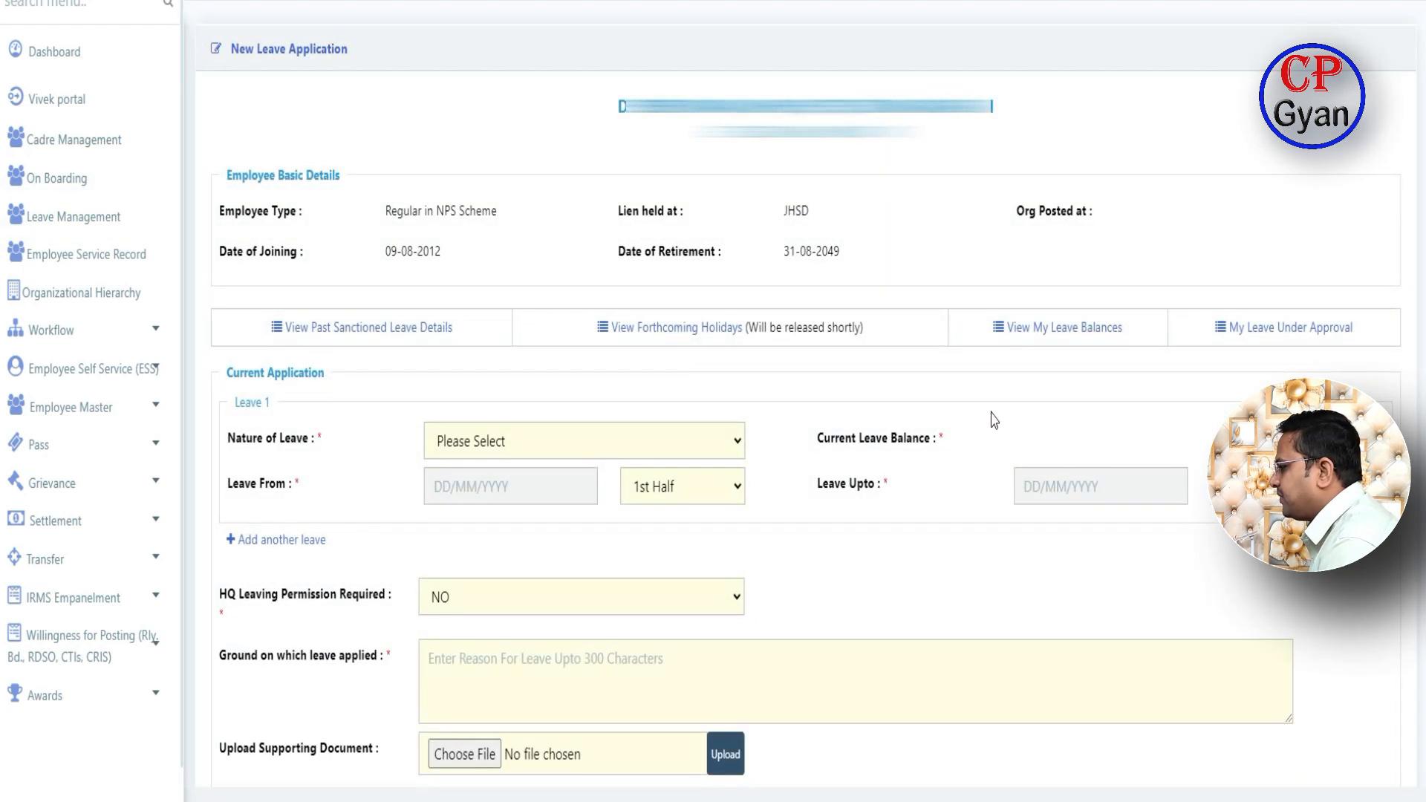
pyautogui.scroll(-5, 972, 446)
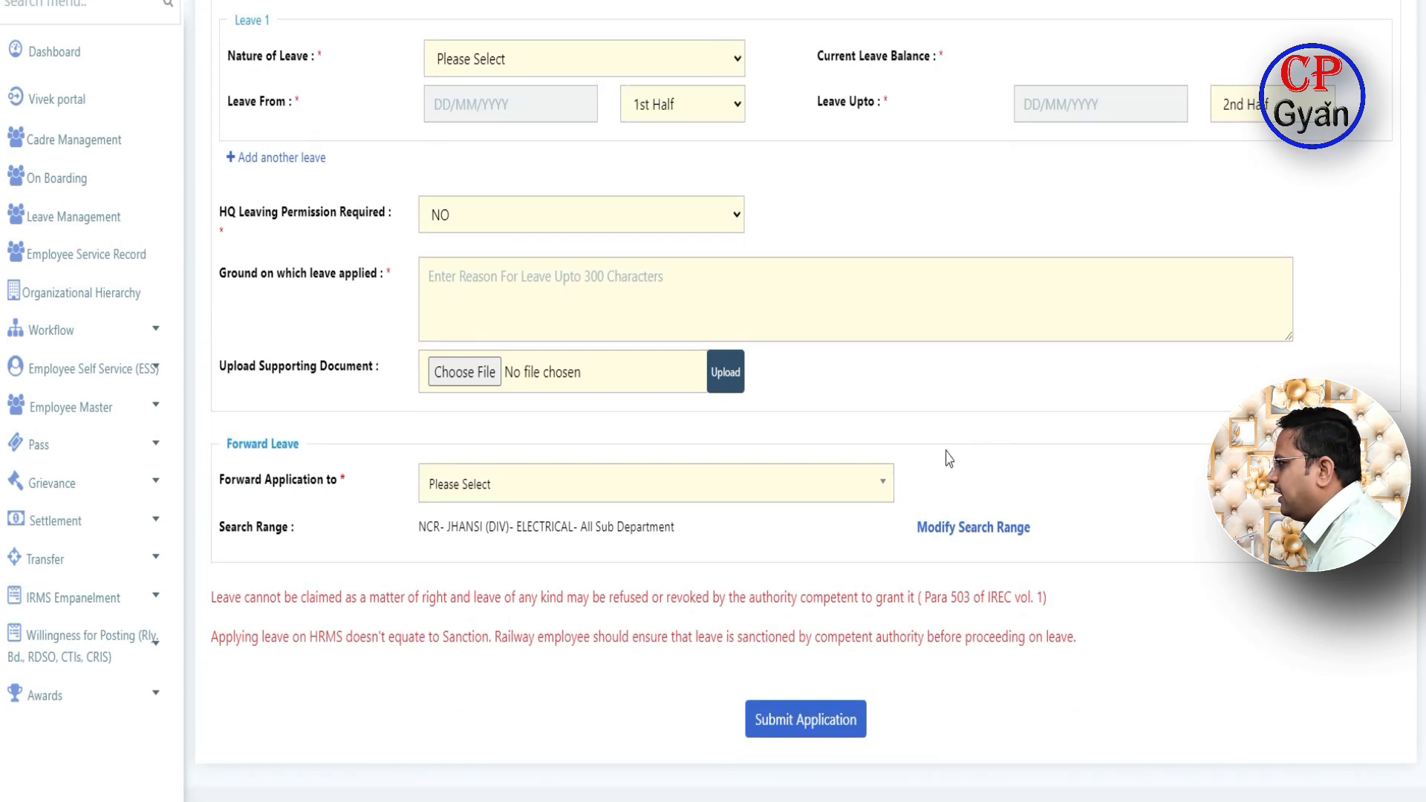
pyautogui.click(739, 56)
pyautogui.click(512, 126)
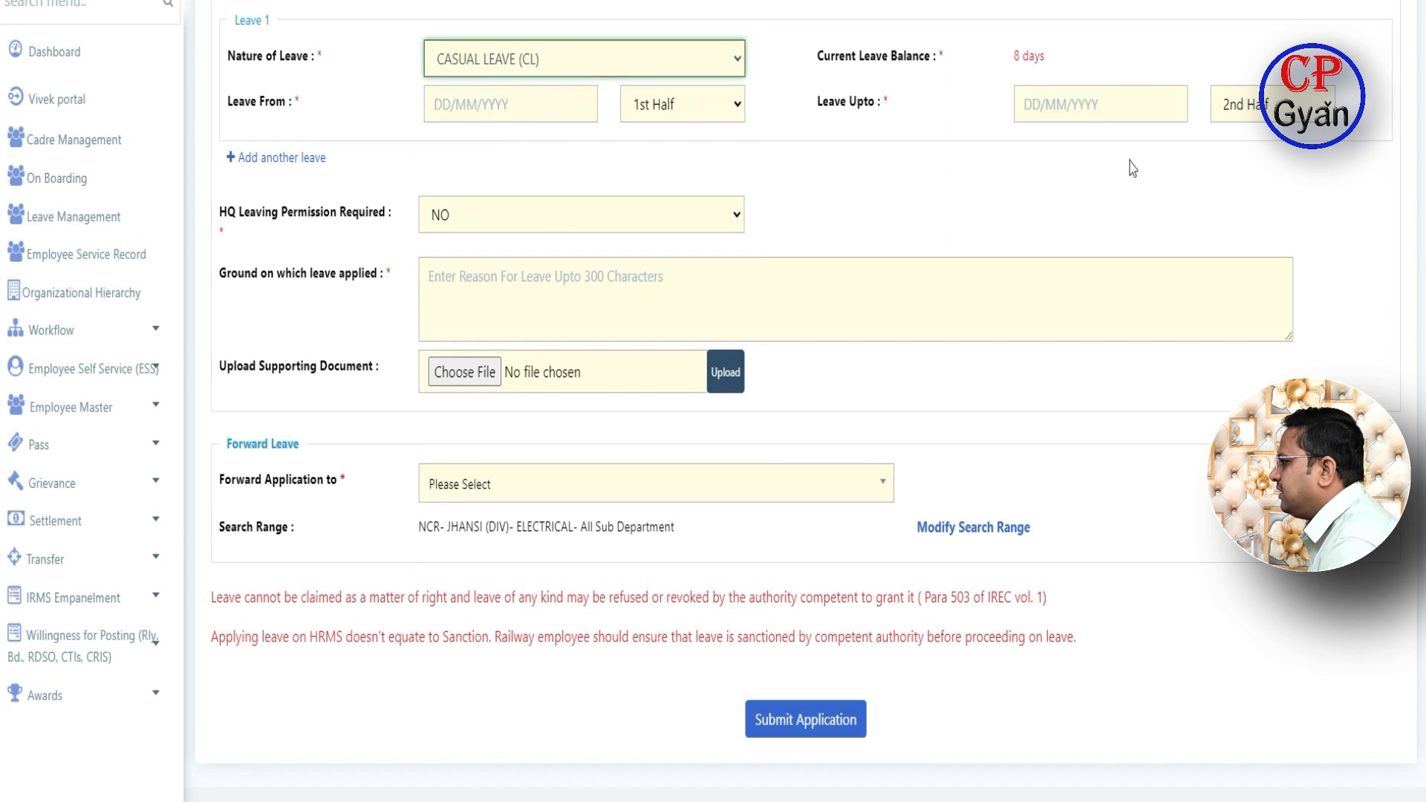
pyautogui.click(552, 113)
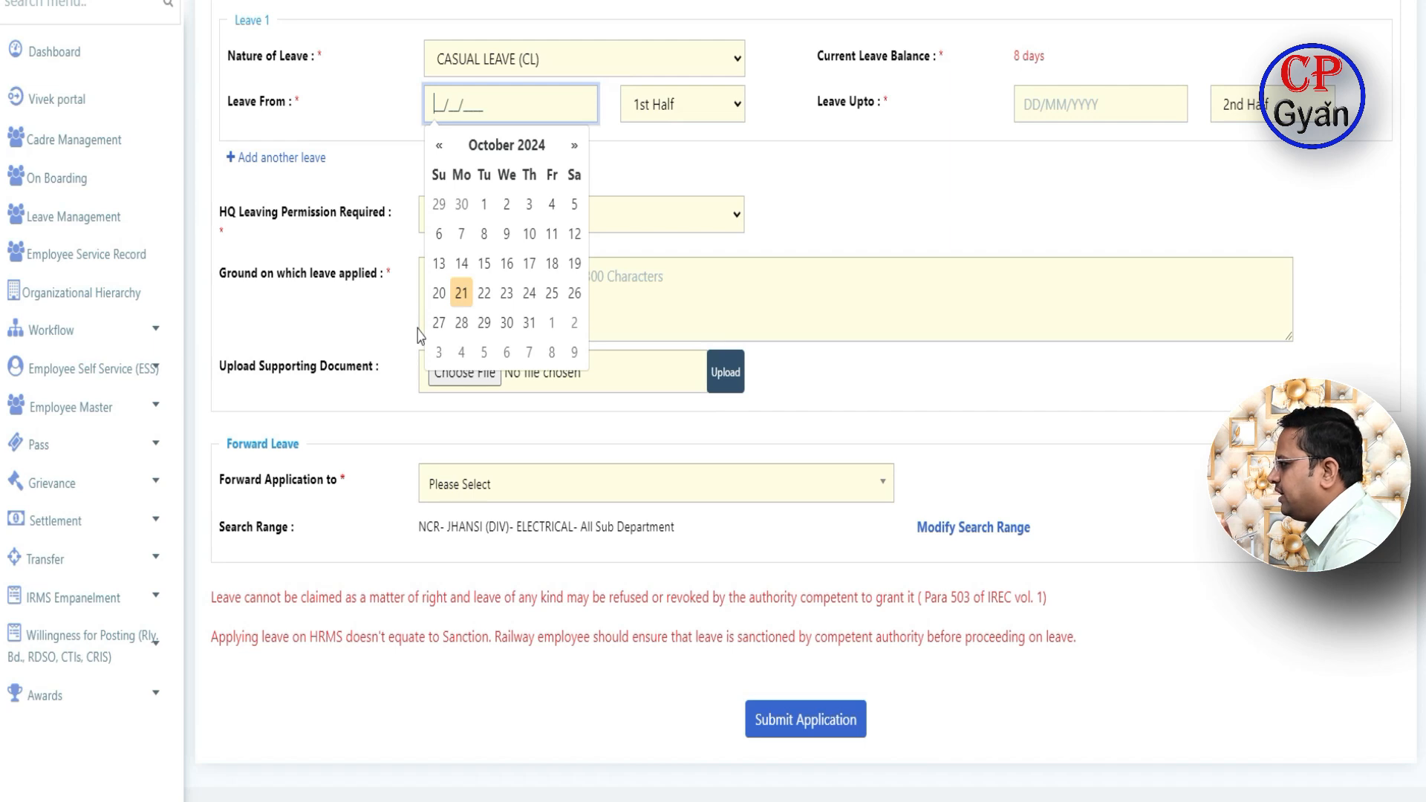
# - Set the leave period to 25/10/2024–25/10/2024 (1 day) with 'urgent work' as the ground
pyautogui.click(551, 294)
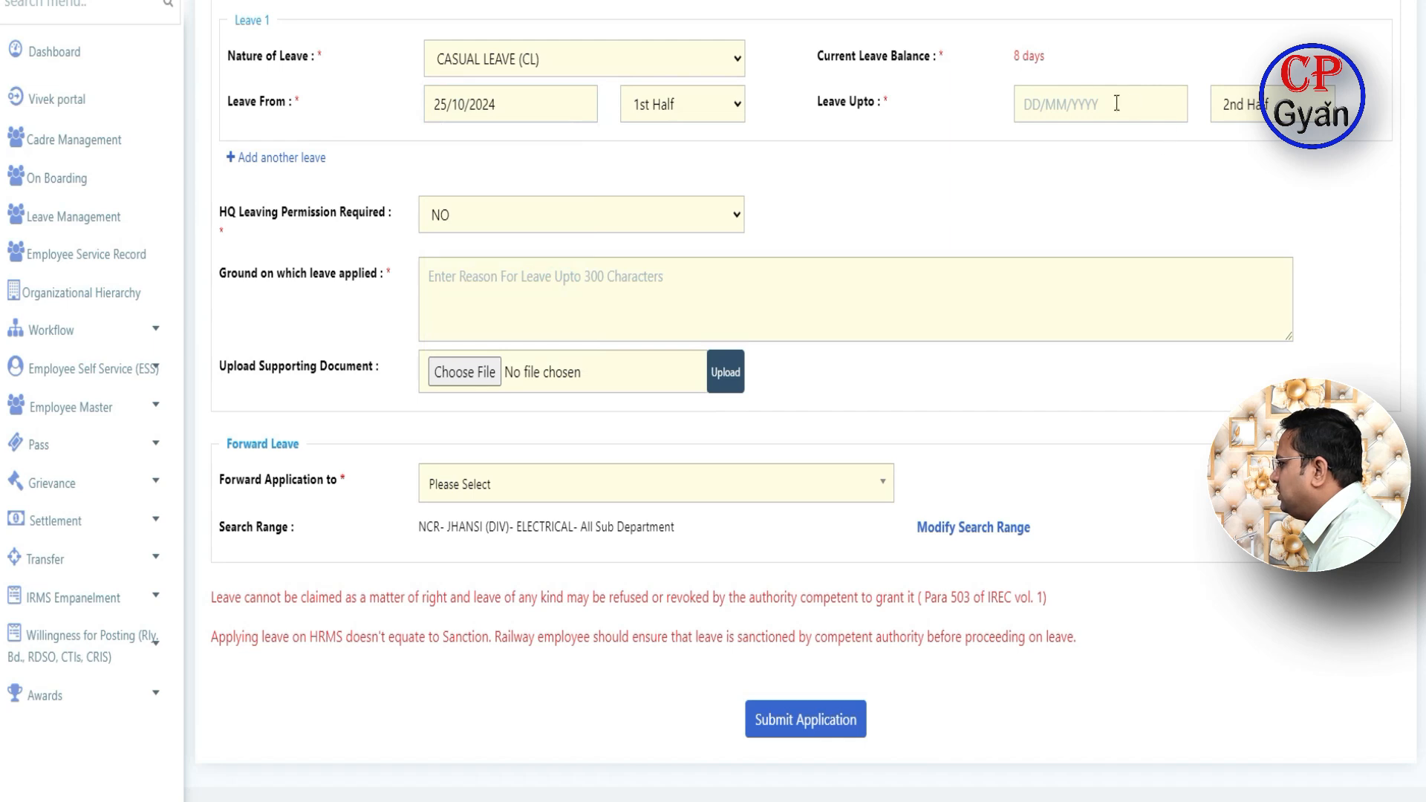
pyautogui.click(1087, 100)
pyautogui.click(1141, 297)
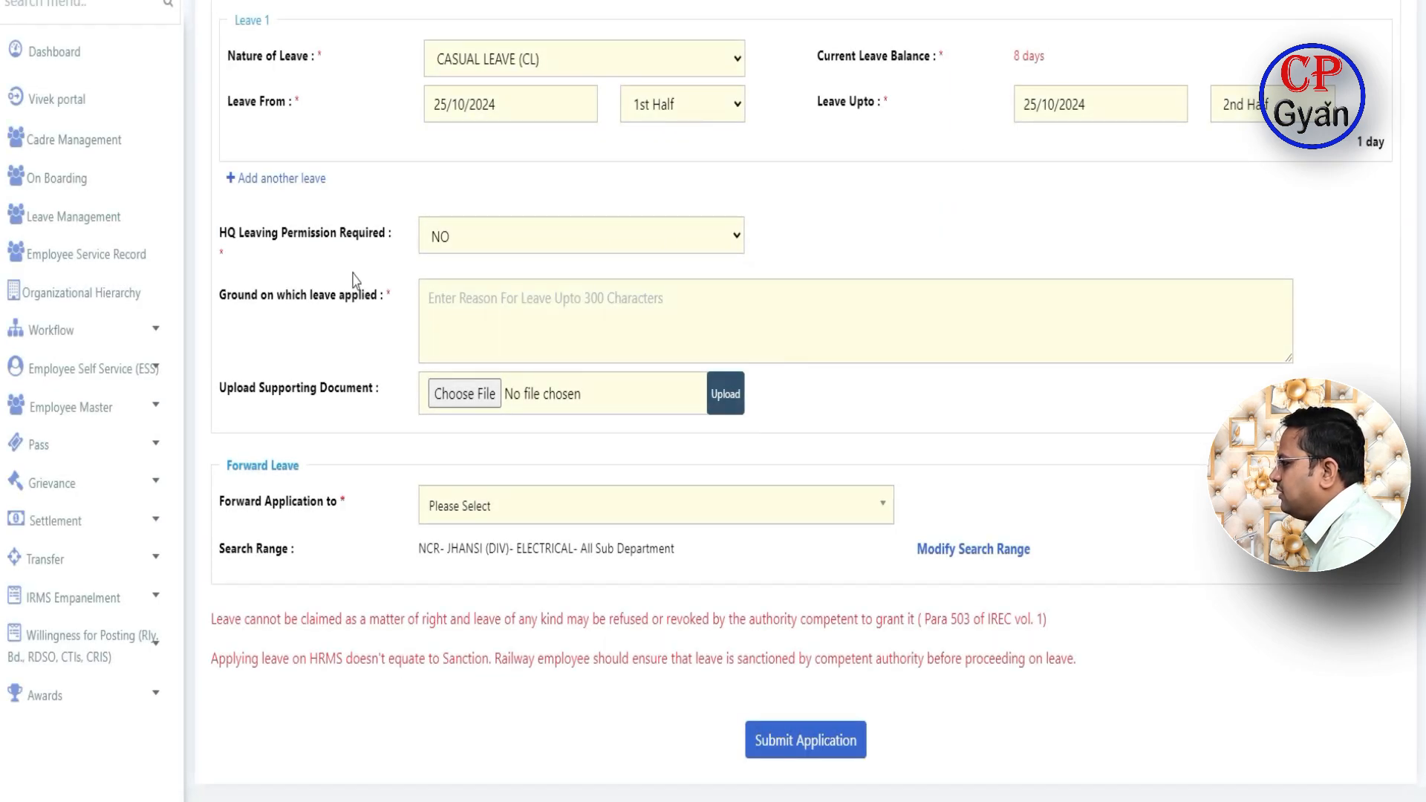
pyautogui.click(496, 309)
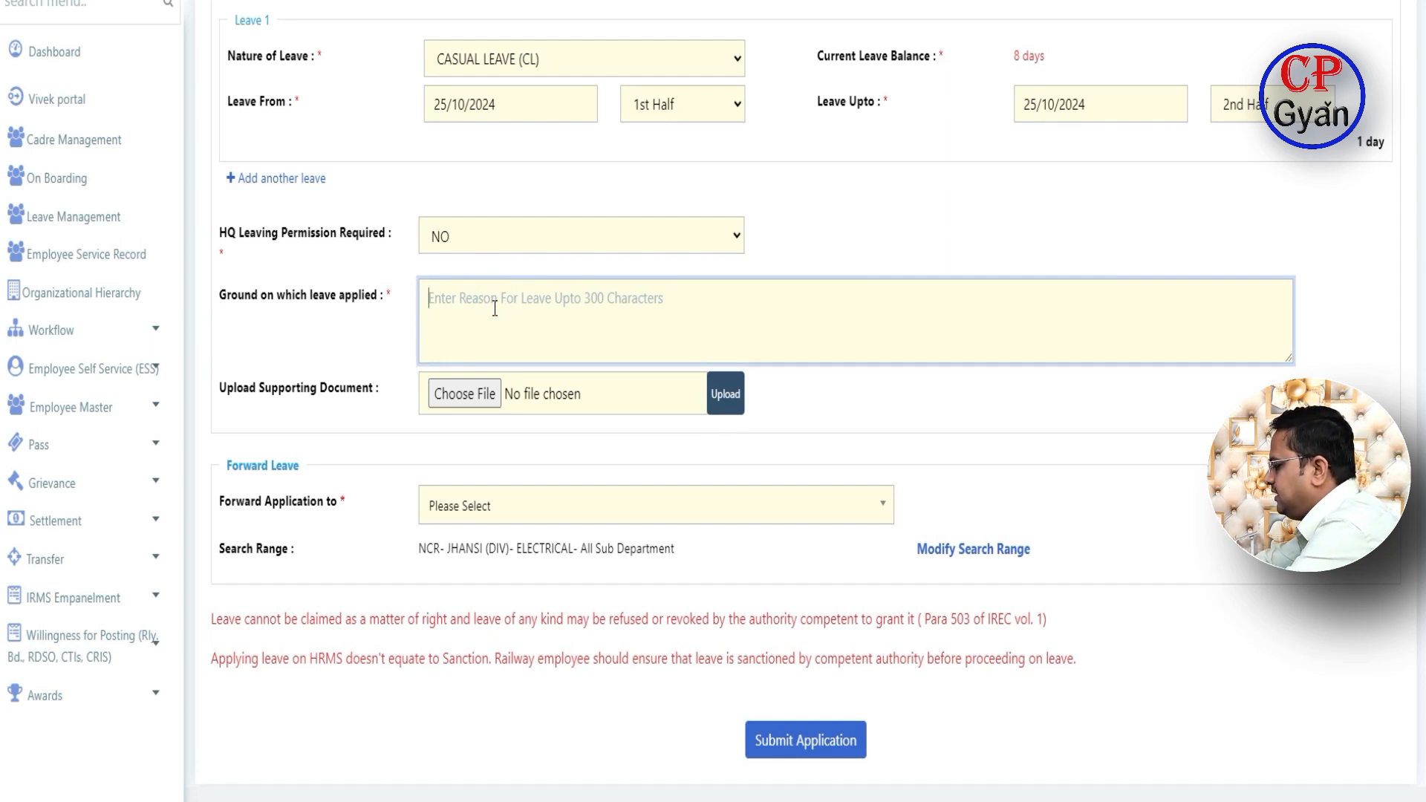
pyautogui.write('urgent work')
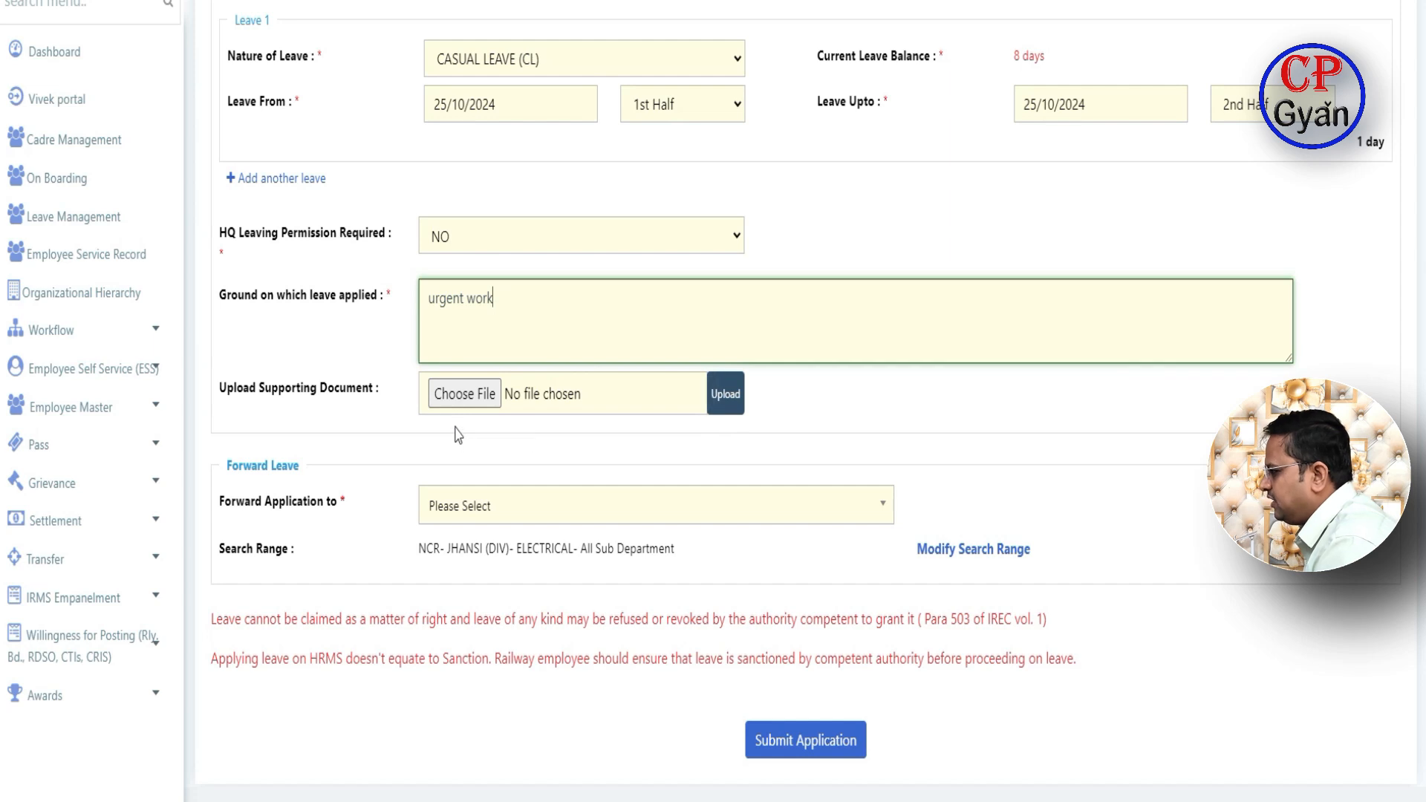
# - Search for the supervisor by name and forward the application to the Senior Section Engineer (TRS)
pyautogui.click(853, 514)
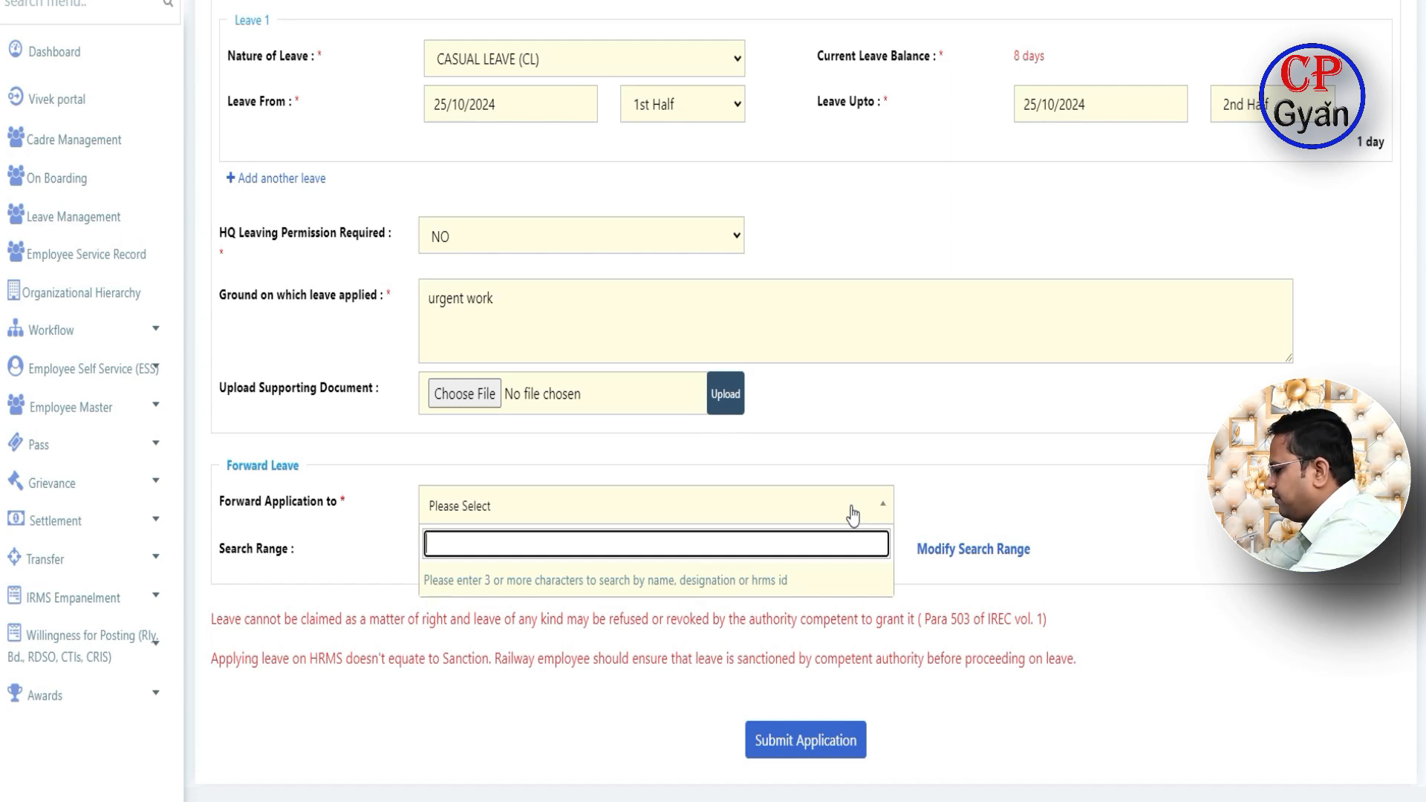
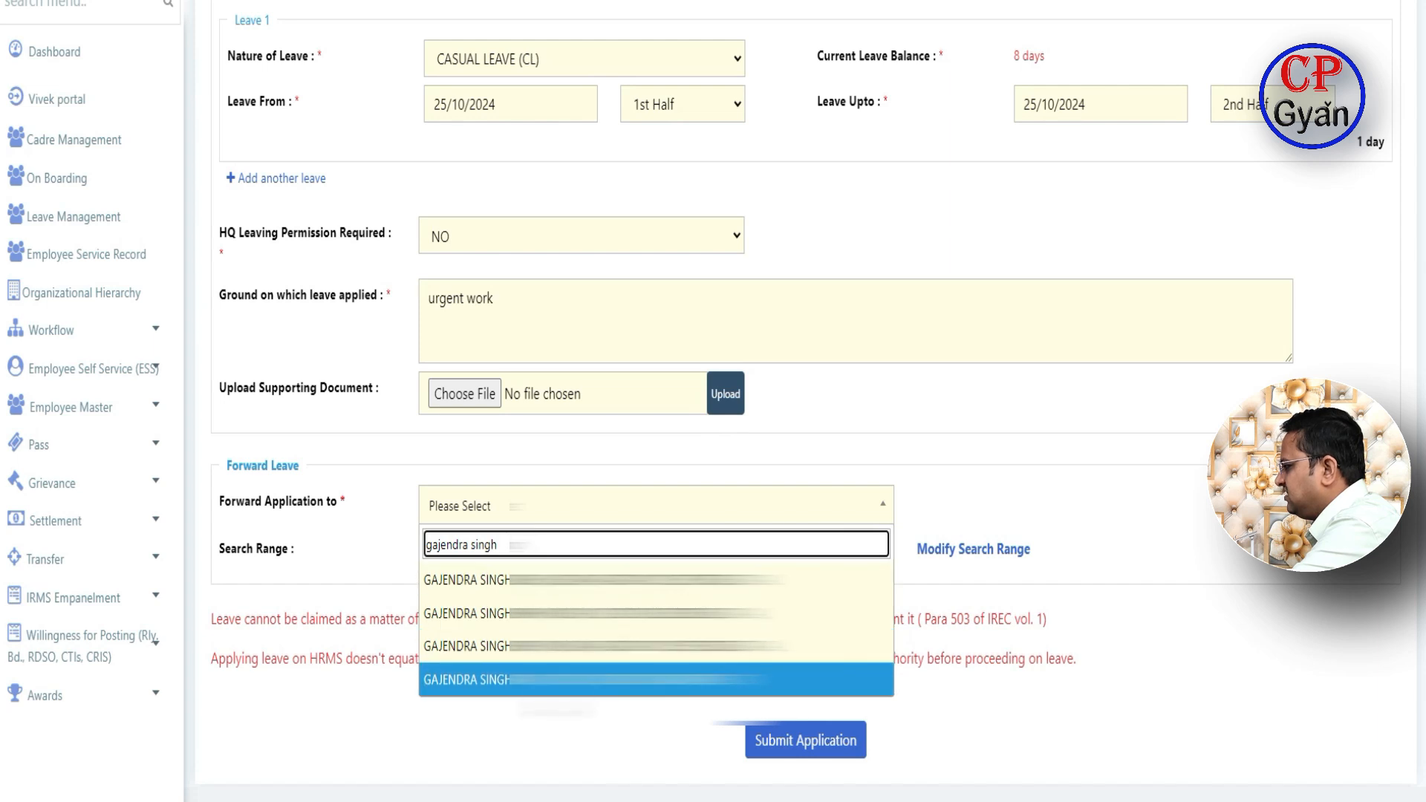
pyautogui.click(554, 681)
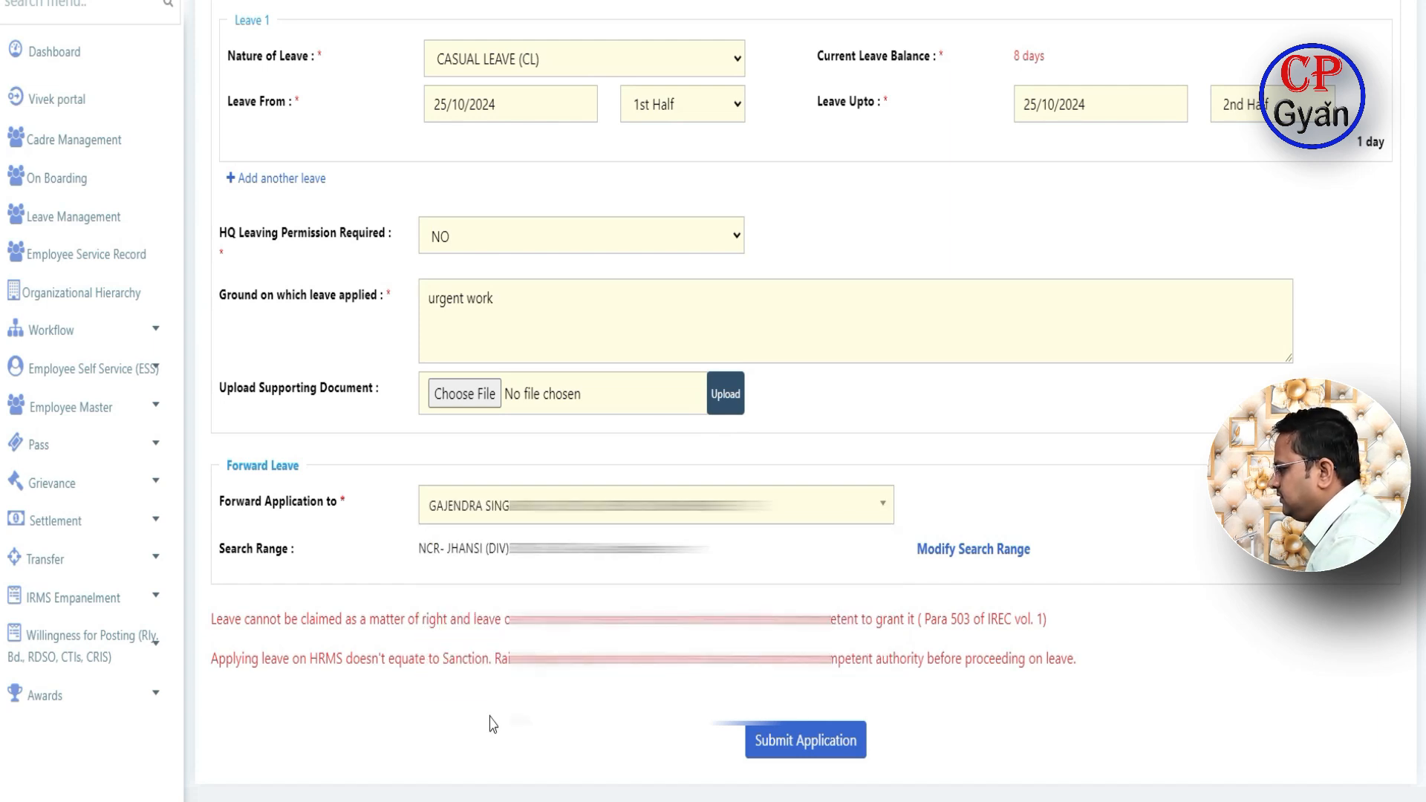
pyautogui.scroll(-1, 513, 731)
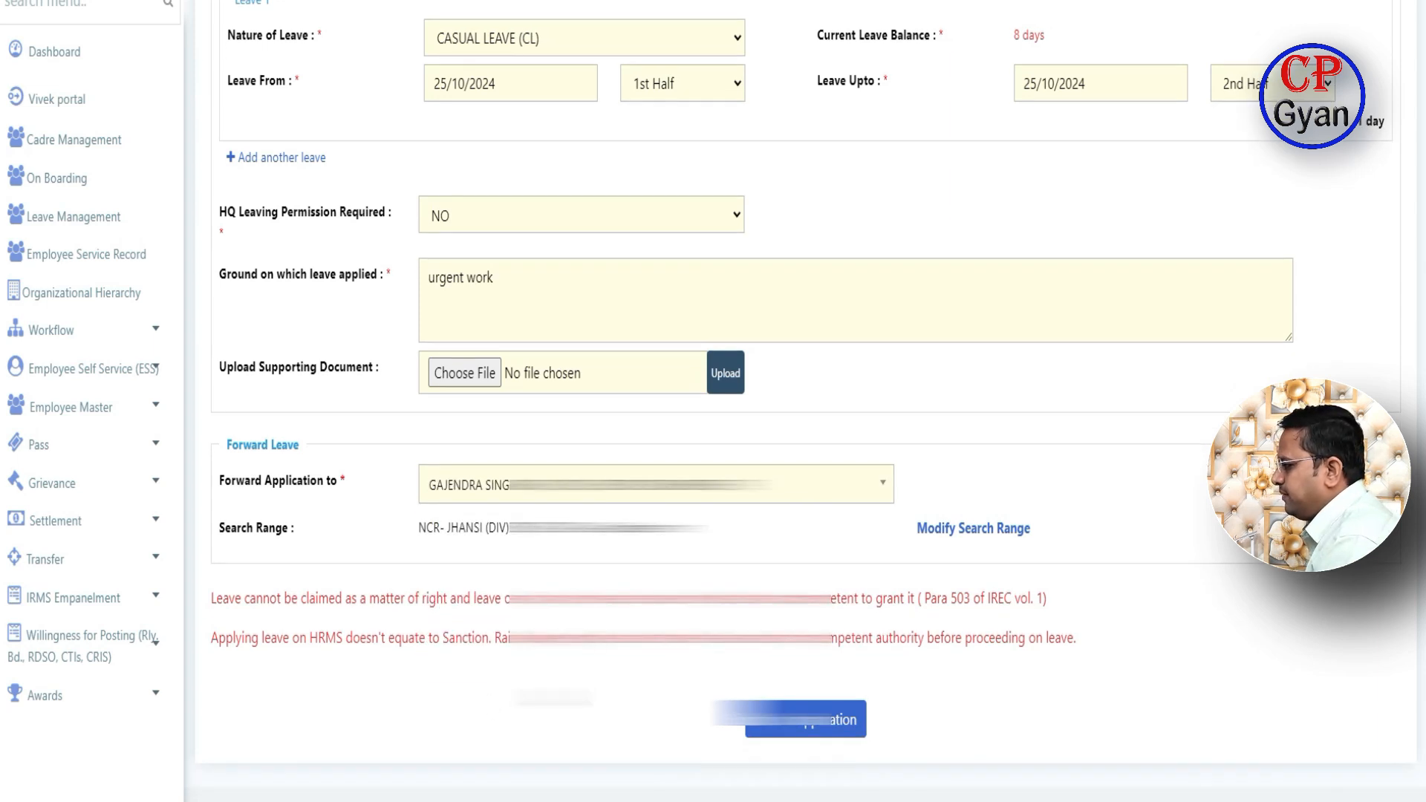
pyautogui.scroll(2, 477, 616)
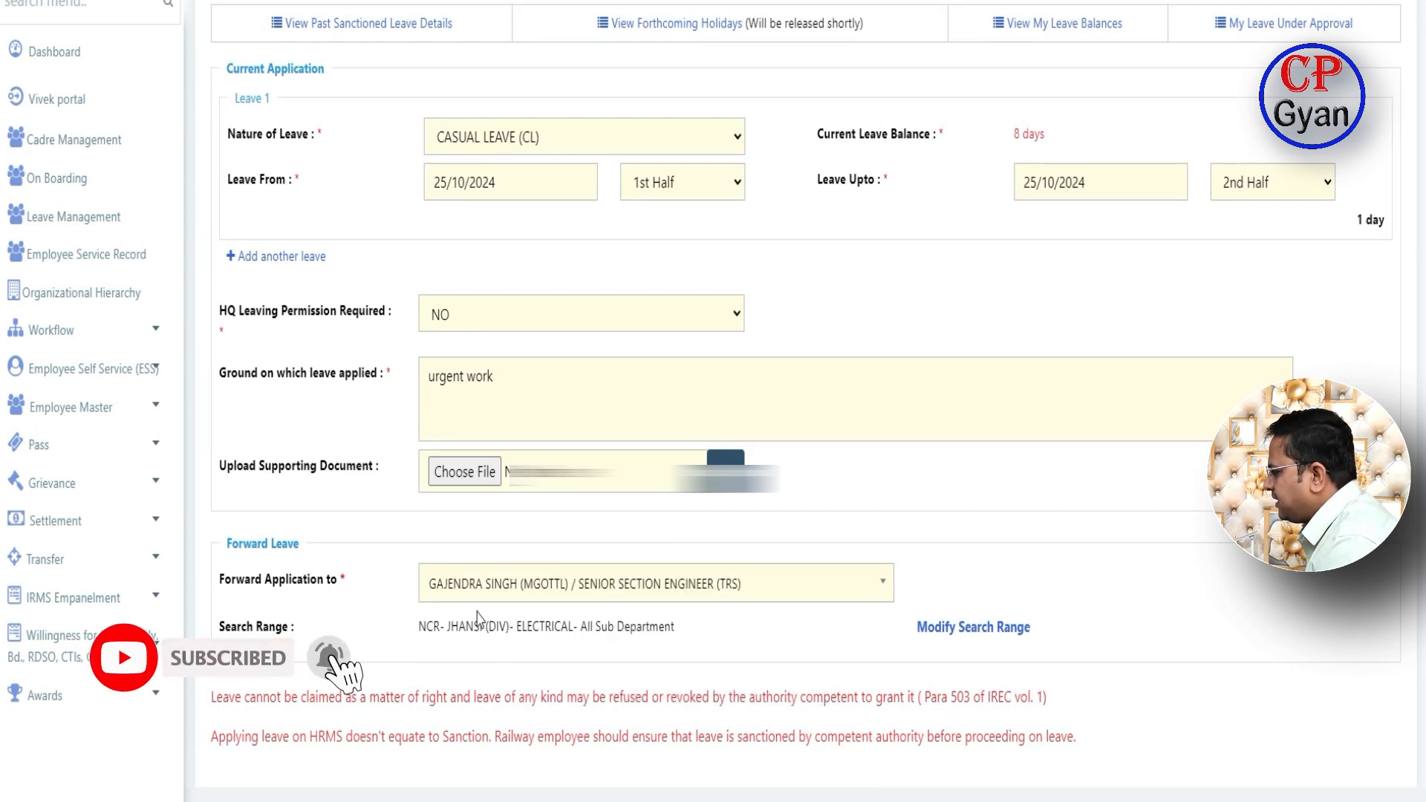
pyautogui.scroll(-1, 477, 617)
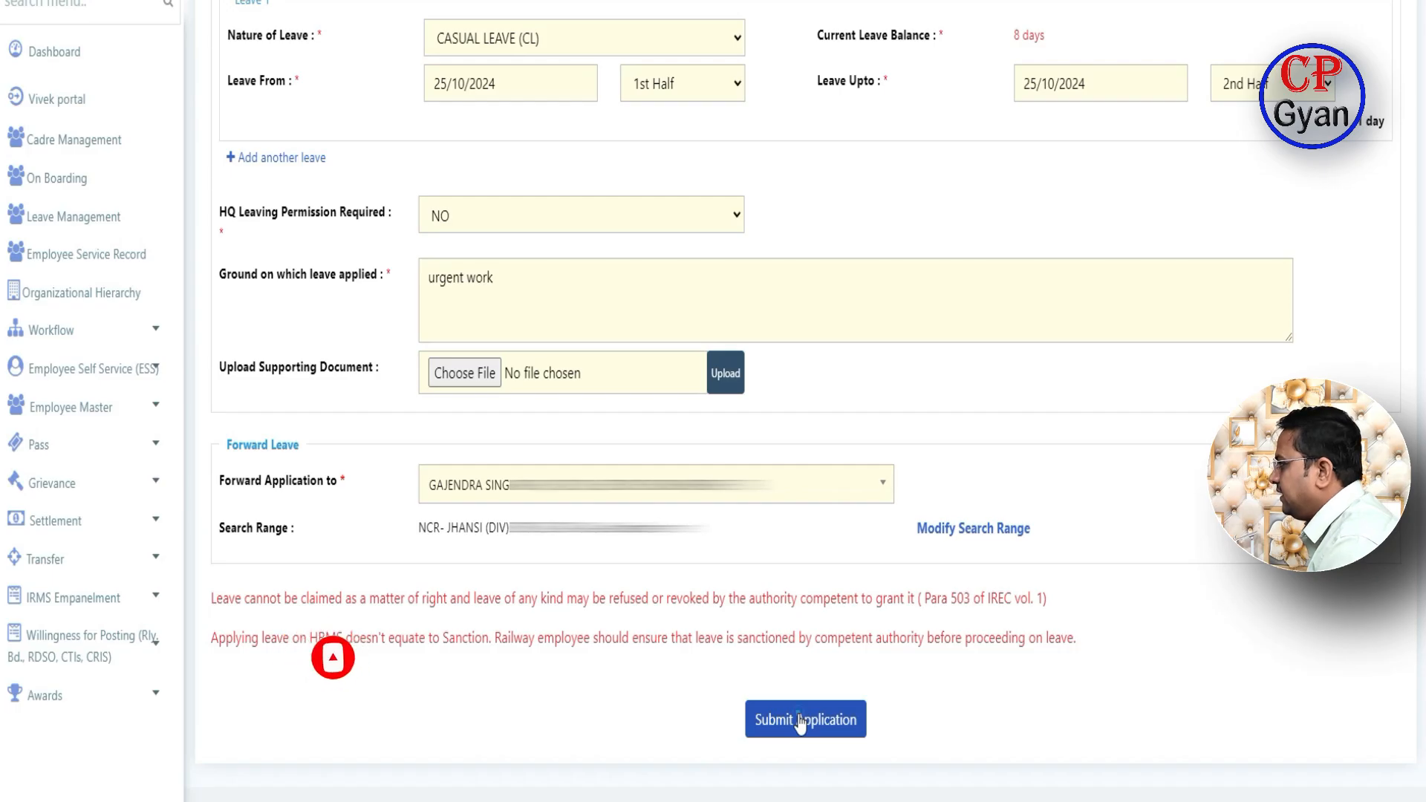
# - Submit the one-day CL application, confirm it, and return to Leave Management
pyautogui.click(800, 724)
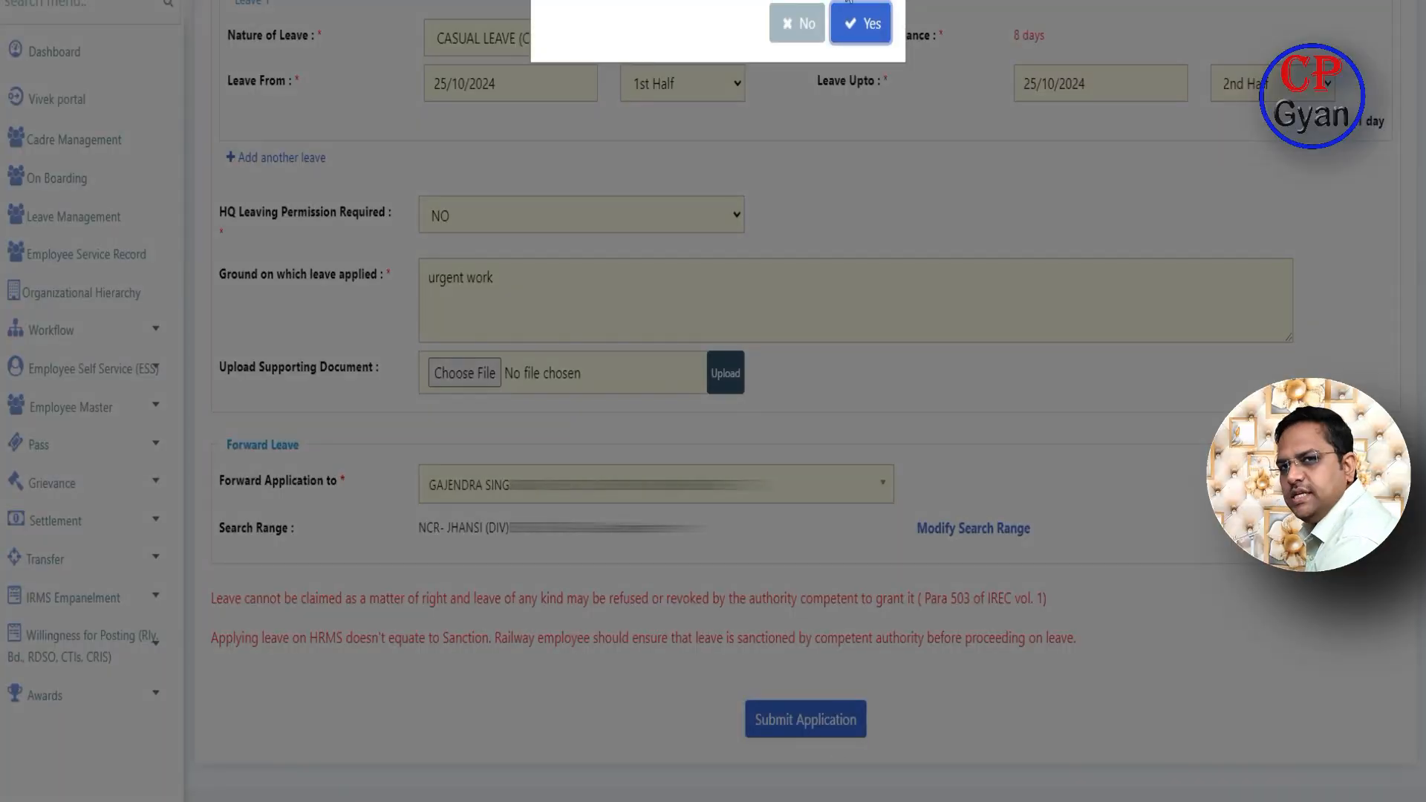
pyautogui.click(875, 35)
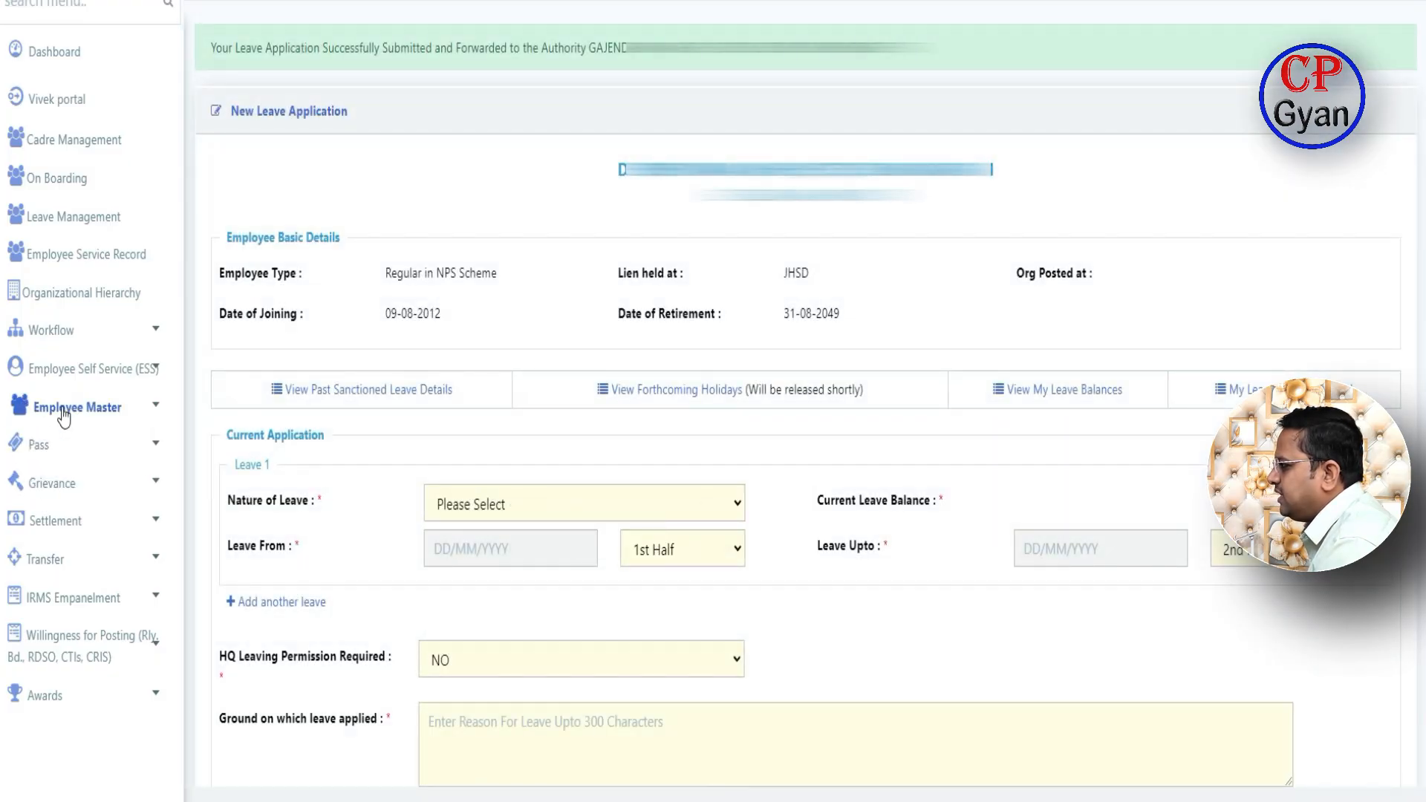
pyautogui.click(70, 216)
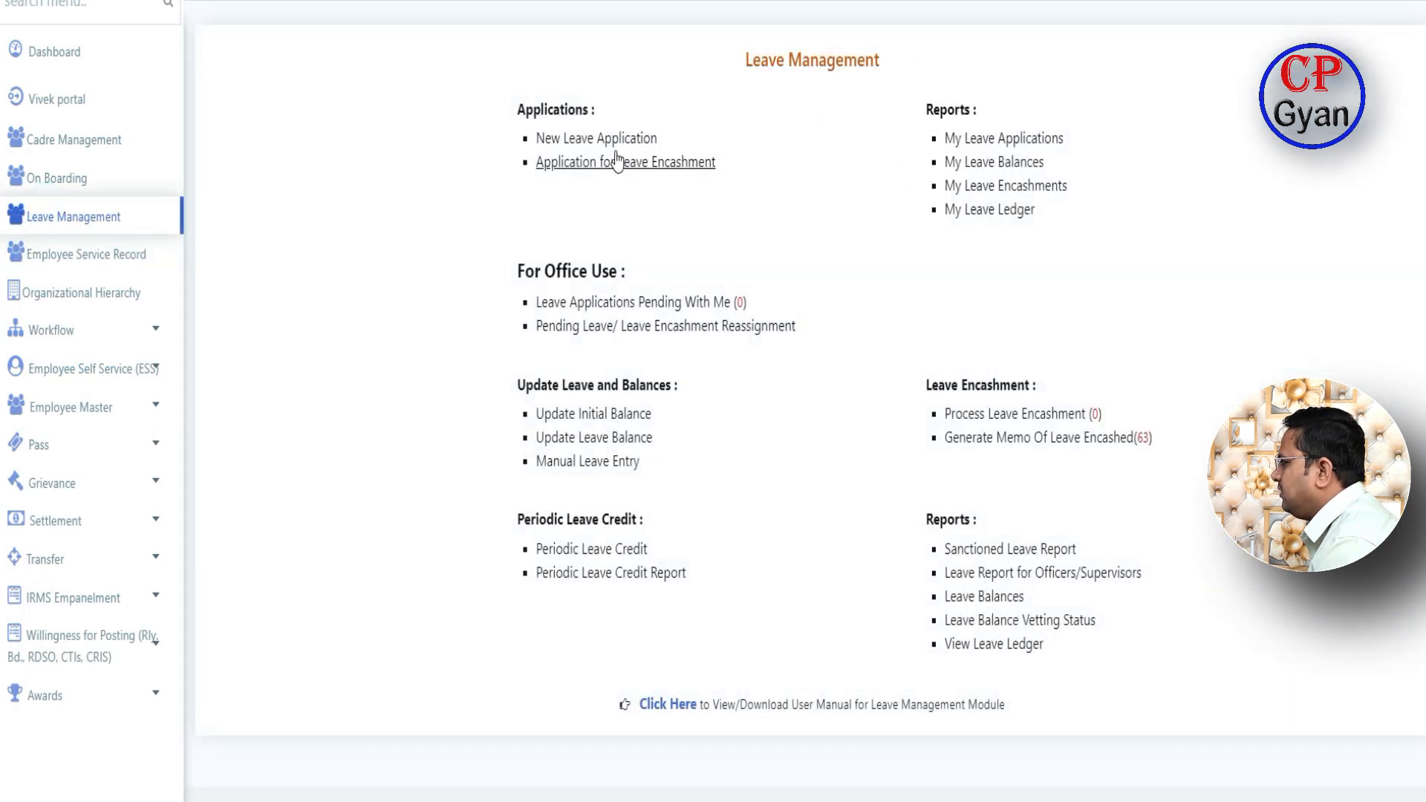
pyautogui.click(973, 147)
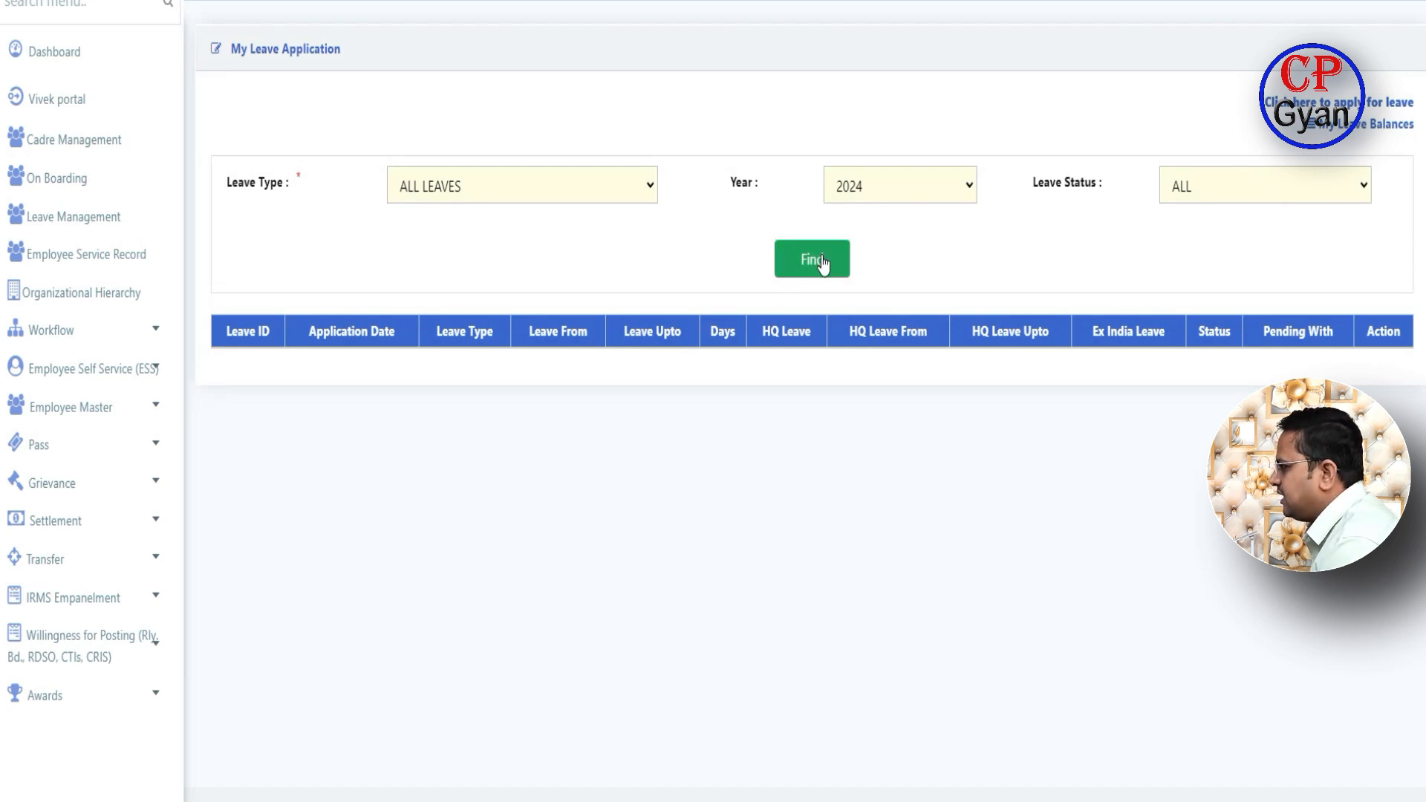
pyautogui.click(623, 191)
pyautogui.click(438, 251)
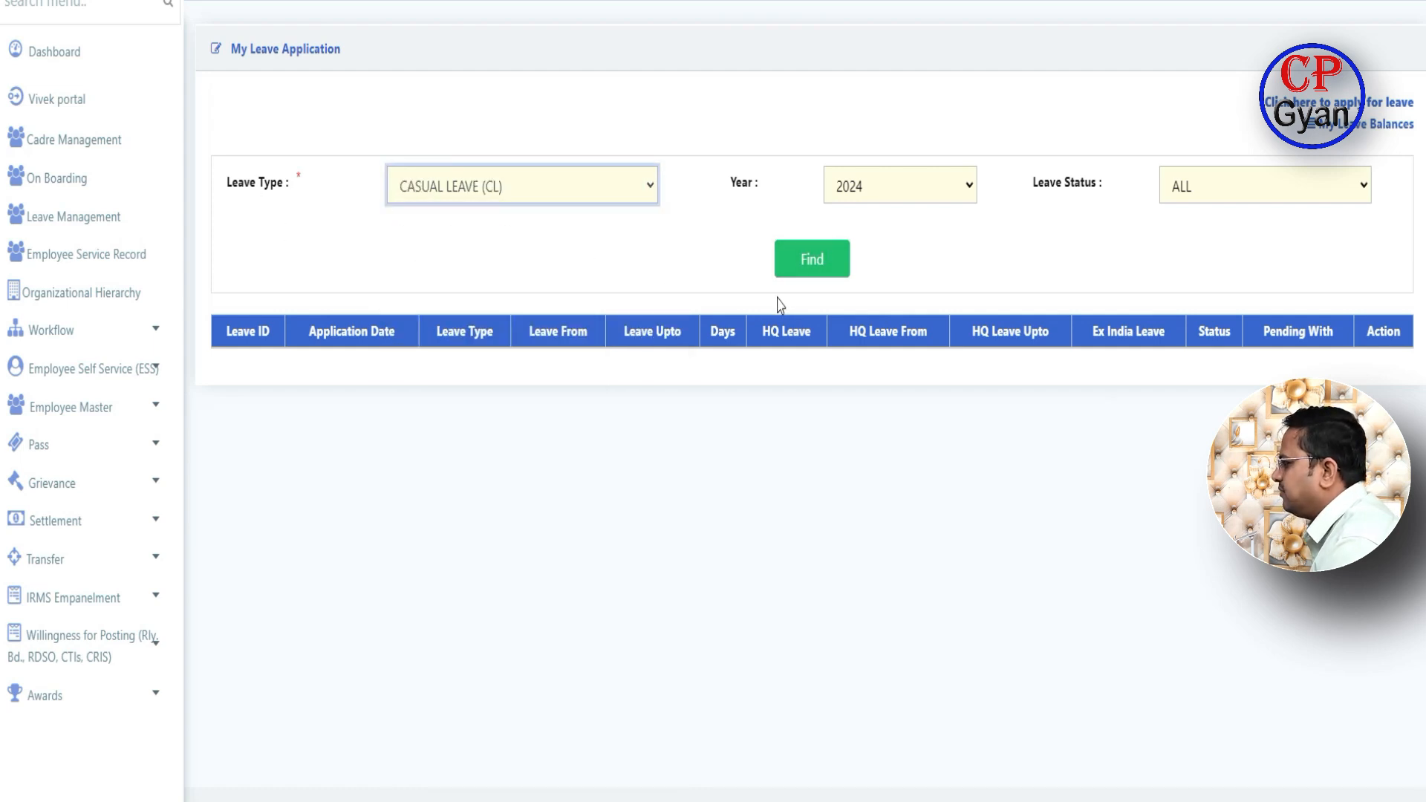
pyautogui.click(810, 261)
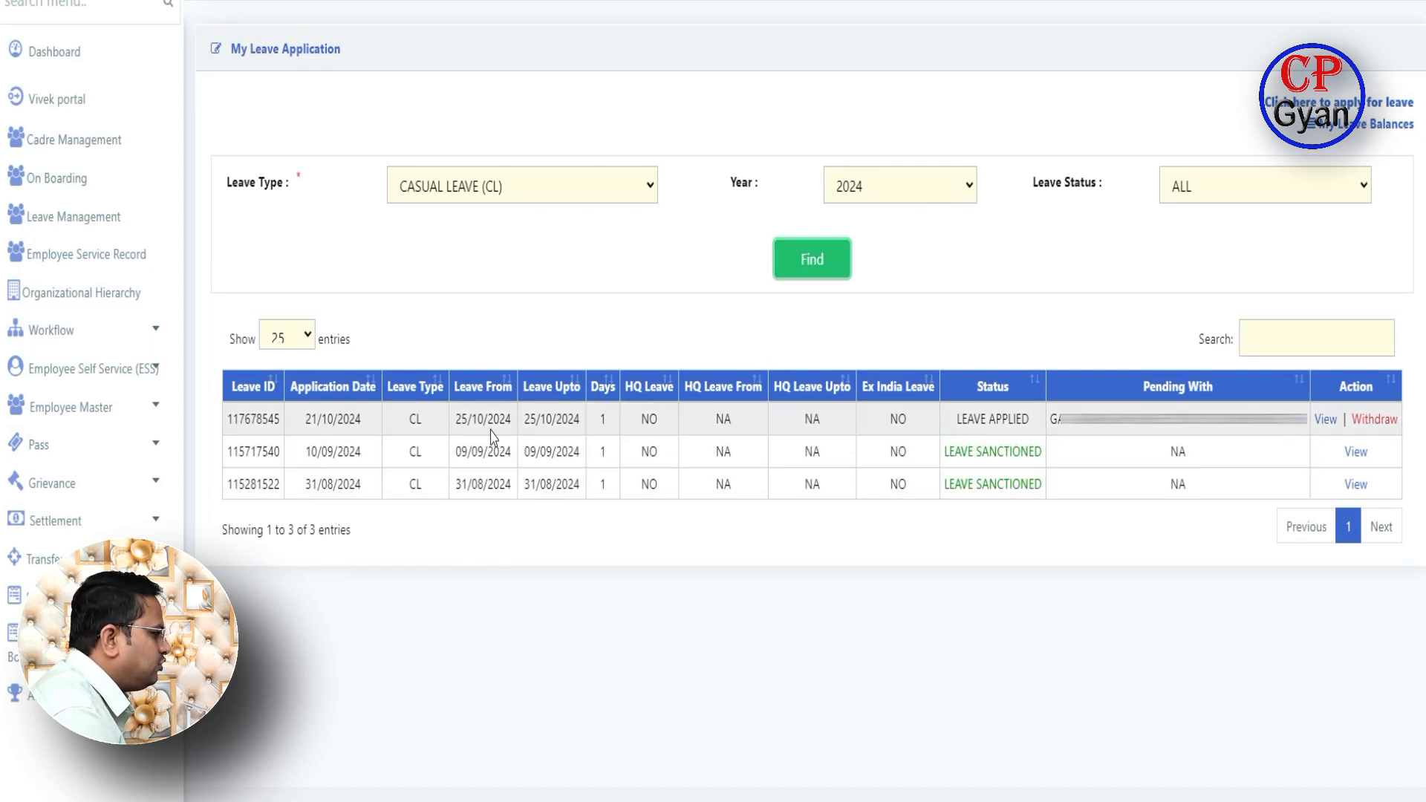
pyautogui.moveTo(455, 419); pyautogui.dragTo(579, 418)
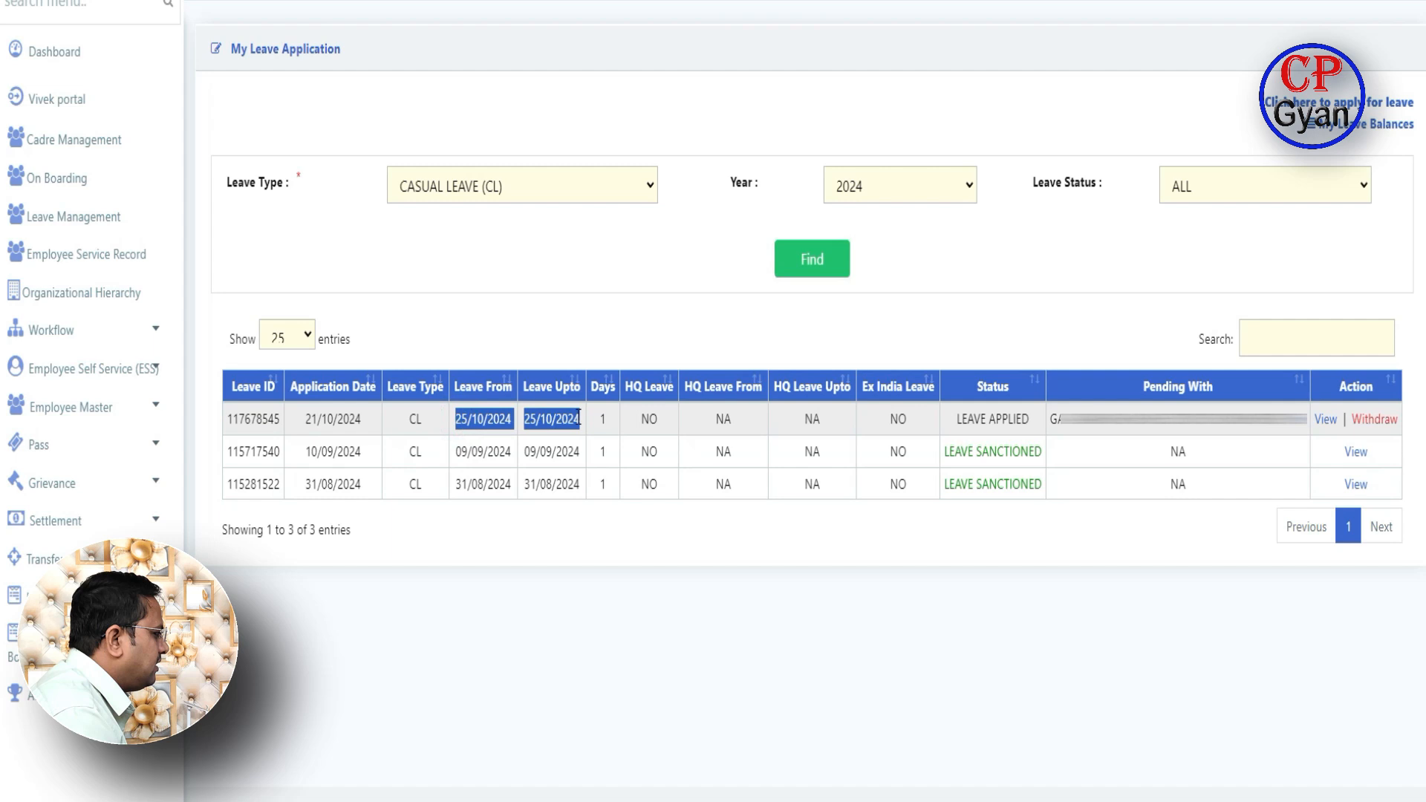
pyautogui.click(657, 625)
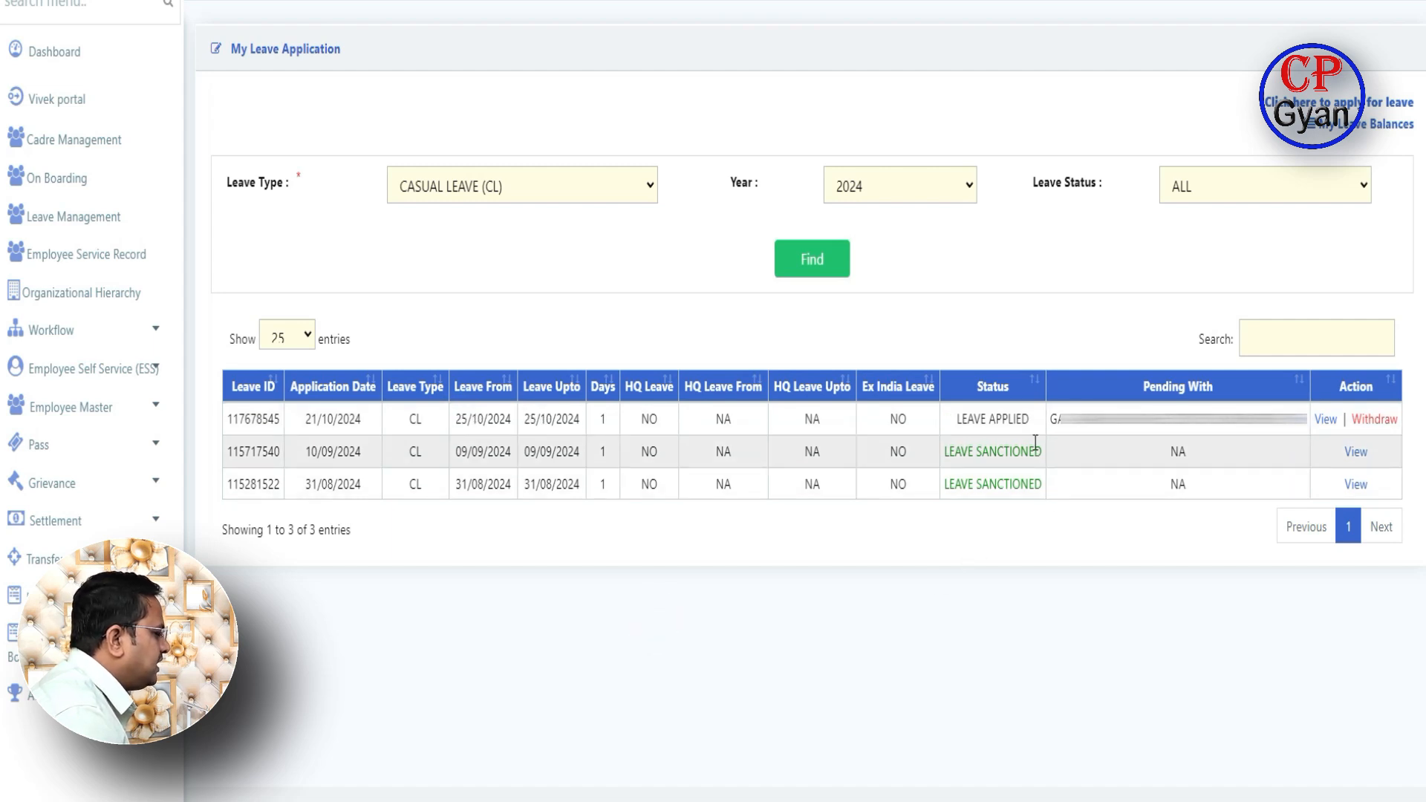
# - Withdraw the pending 25/10/2024 casual leave and refresh the all-leaves list
pyautogui.click(1374, 422)
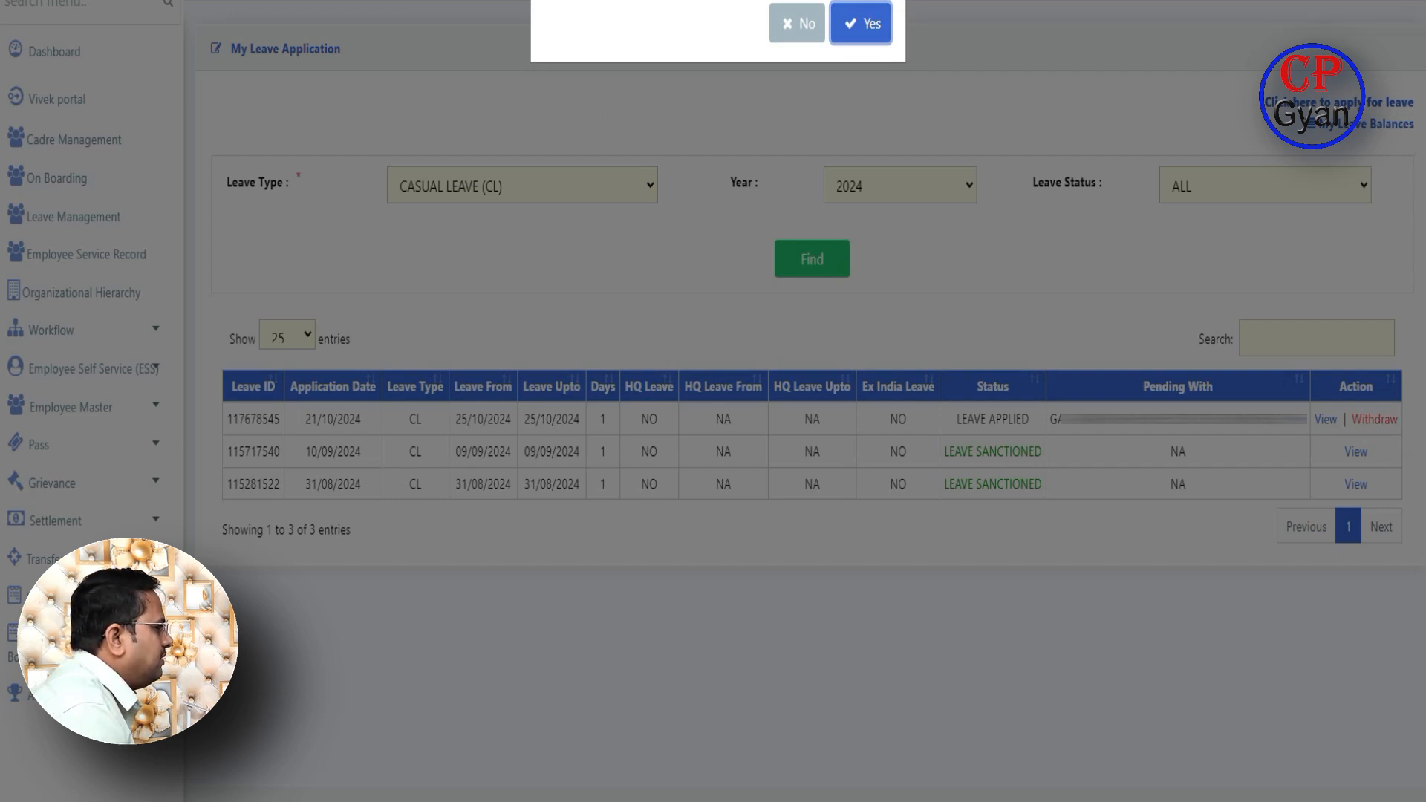
pyautogui.click(874, 27)
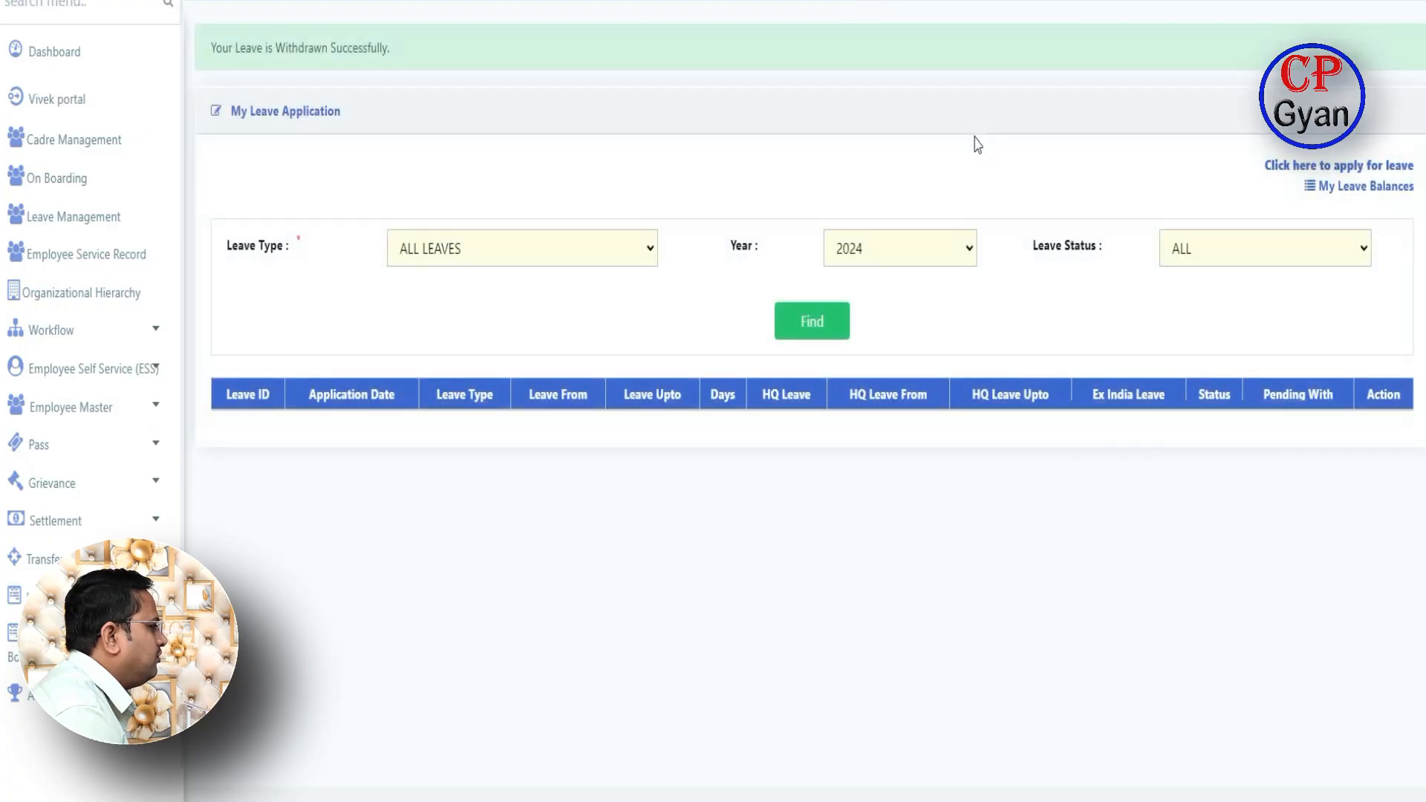
pyautogui.click(806, 328)
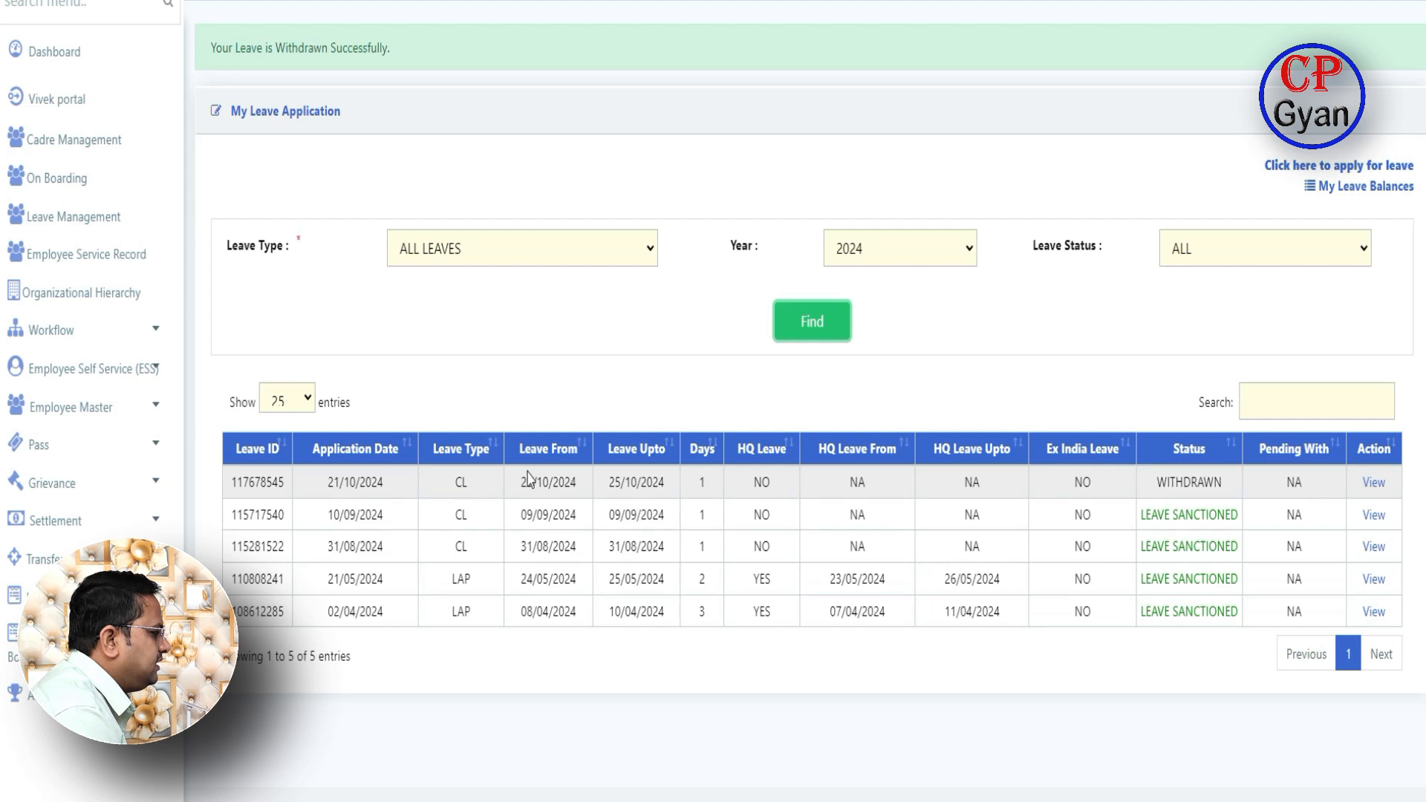
# - Highlight the withdrawn leave's dates and the statuses of the first three leaves
pyautogui.moveTo(520, 483); pyautogui.dragTo(668, 484)
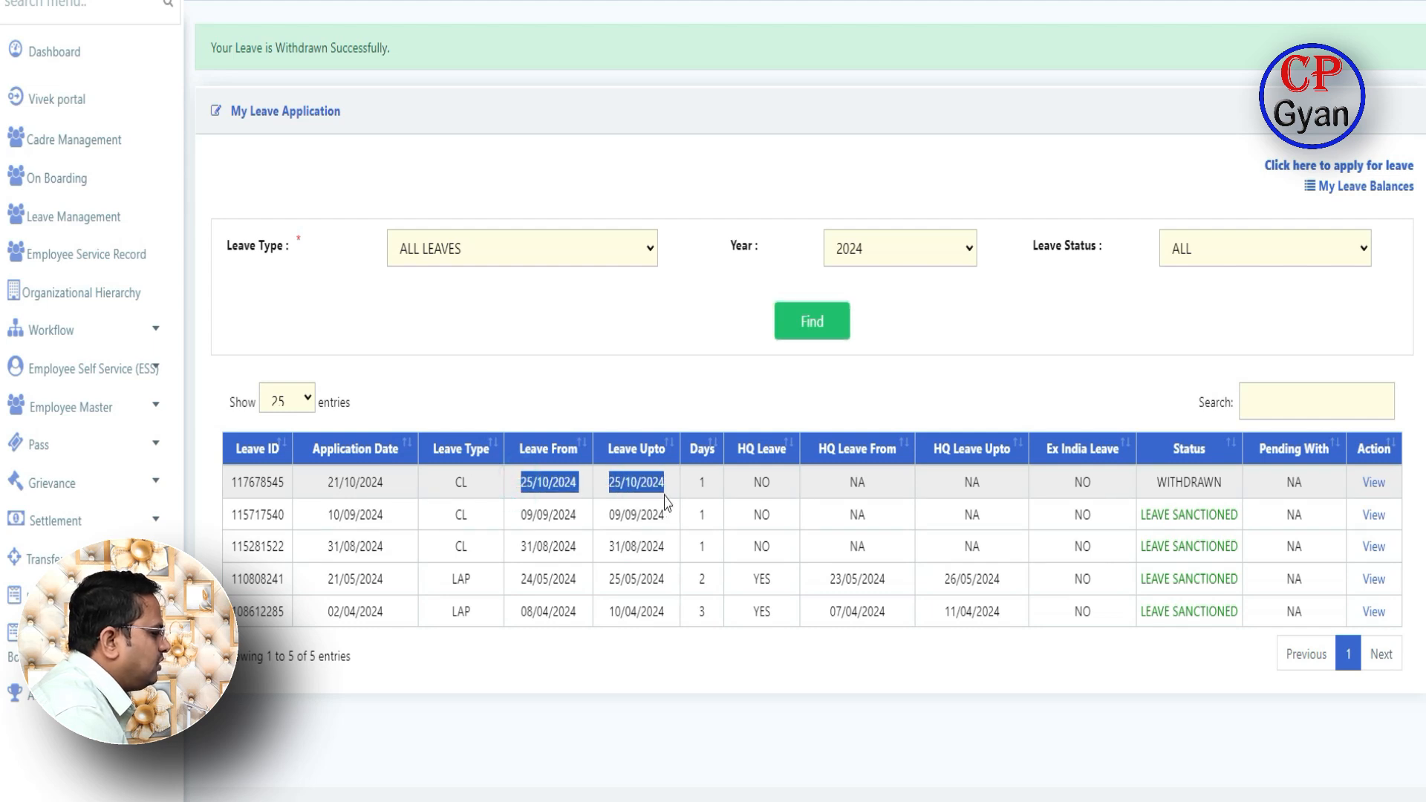
pyautogui.click(788, 752)
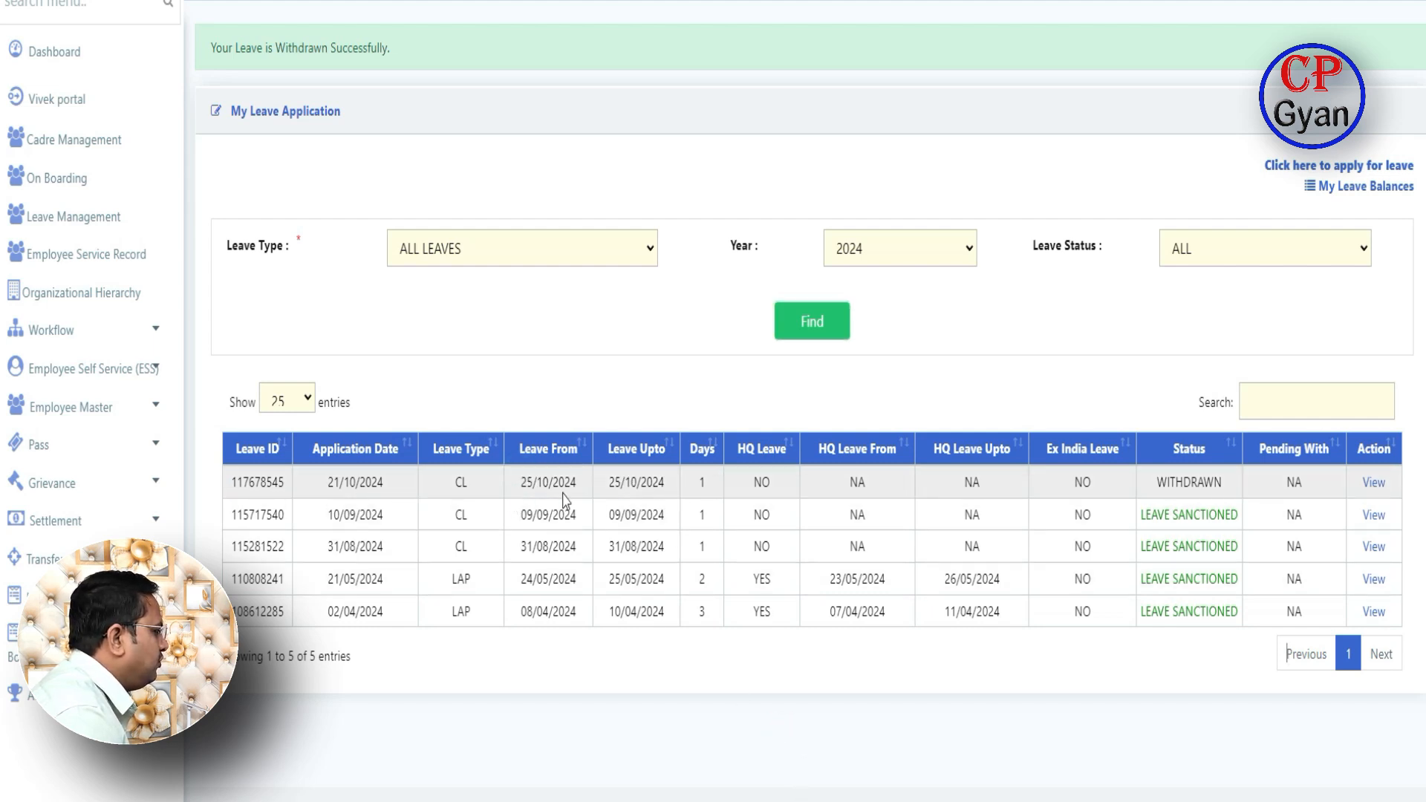
pyautogui.moveTo(1155, 482); pyautogui.dragTo(1256, 487)
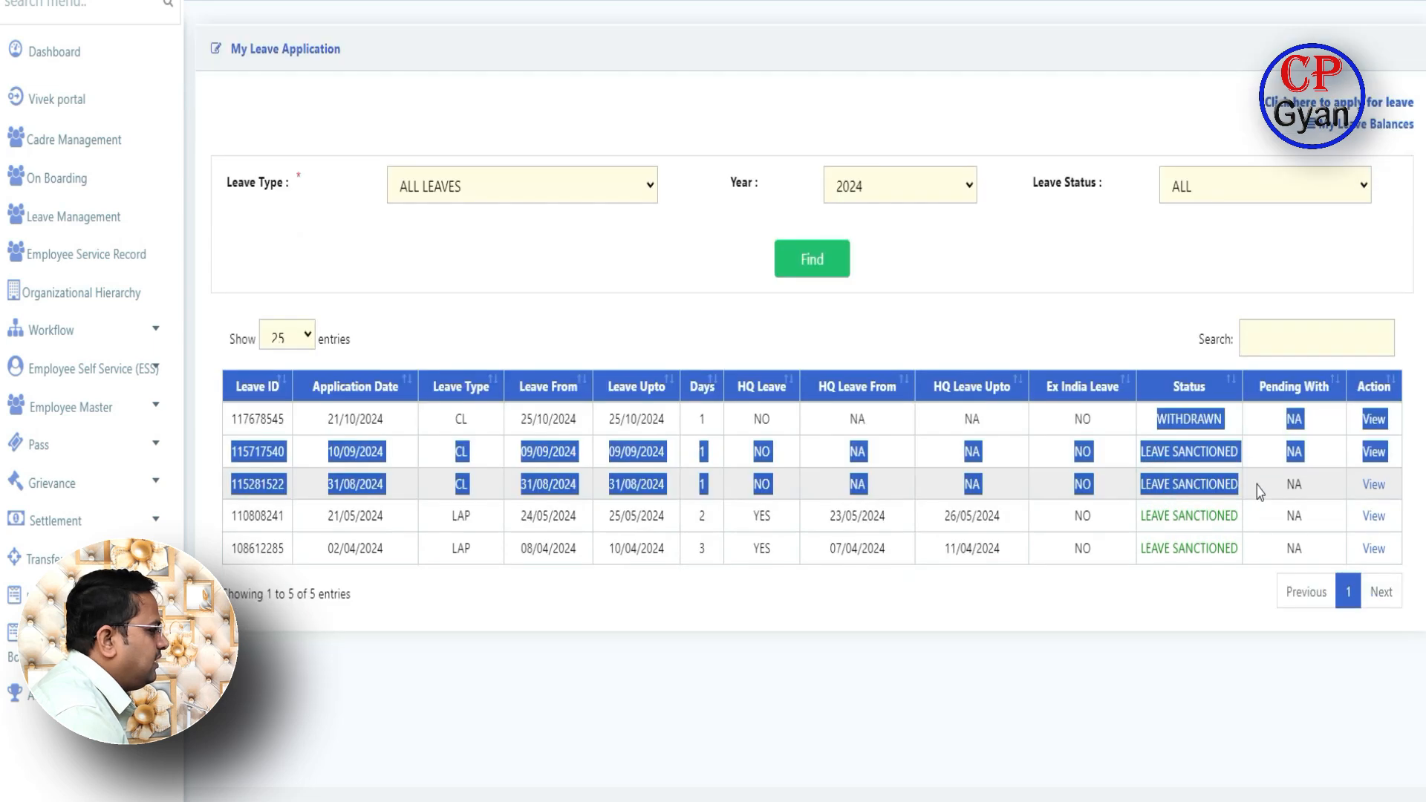
pyautogui.click(1061, 696)
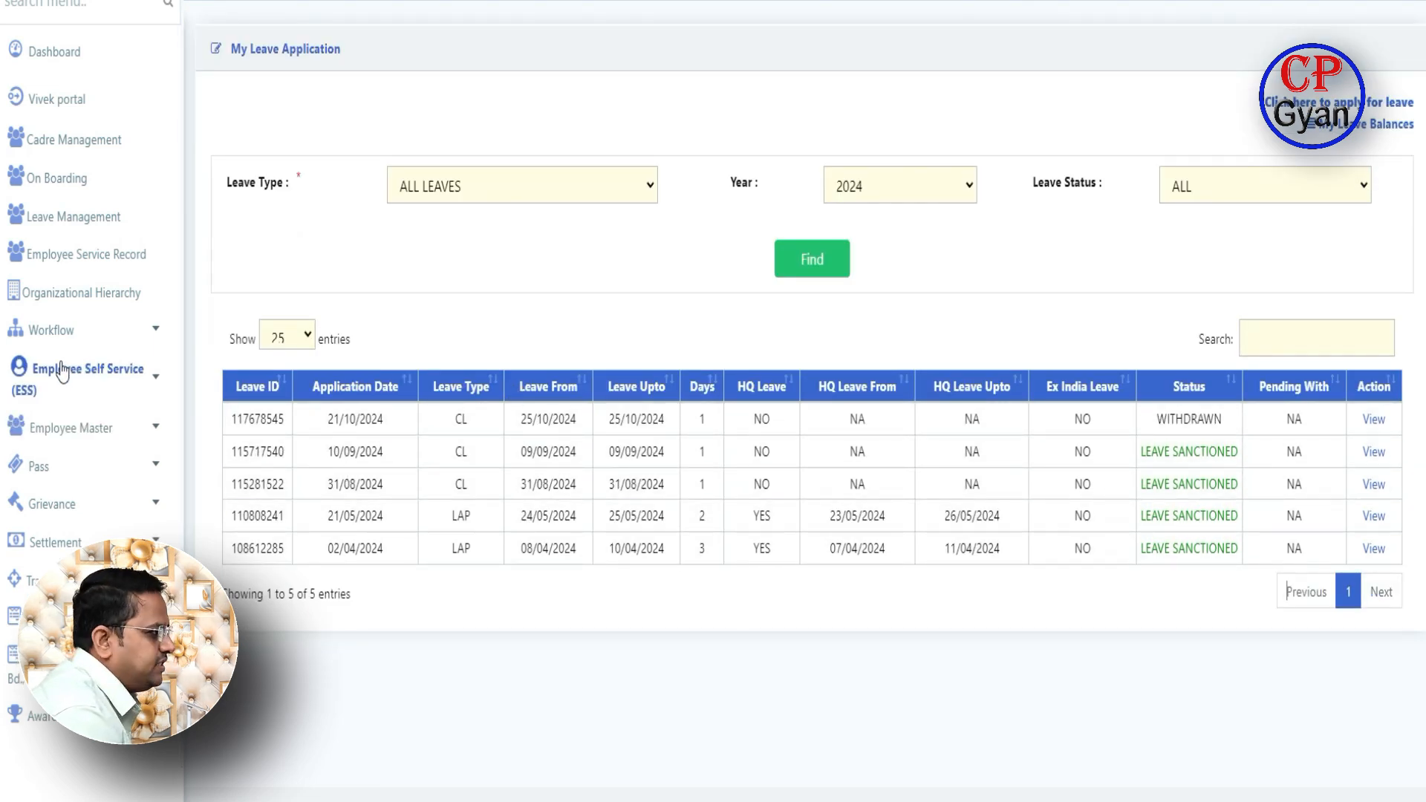
# - Open a fresh leave application from Leave Management with CASUAL LEAVE (CL) selected
pyautogui.click(72, 223)
pyautogui.click(587, 138)
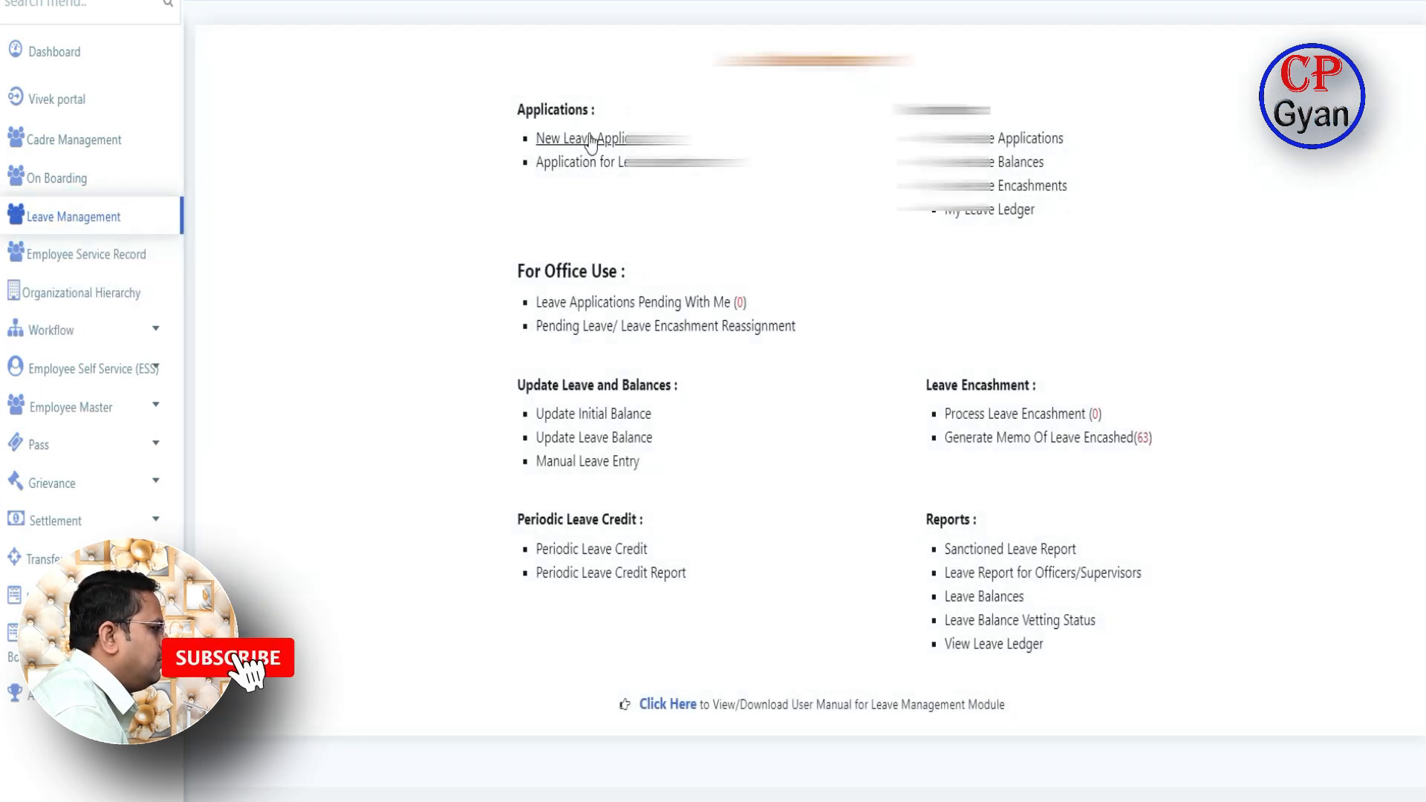
pyautogui.scroll(-4, 940, 390)
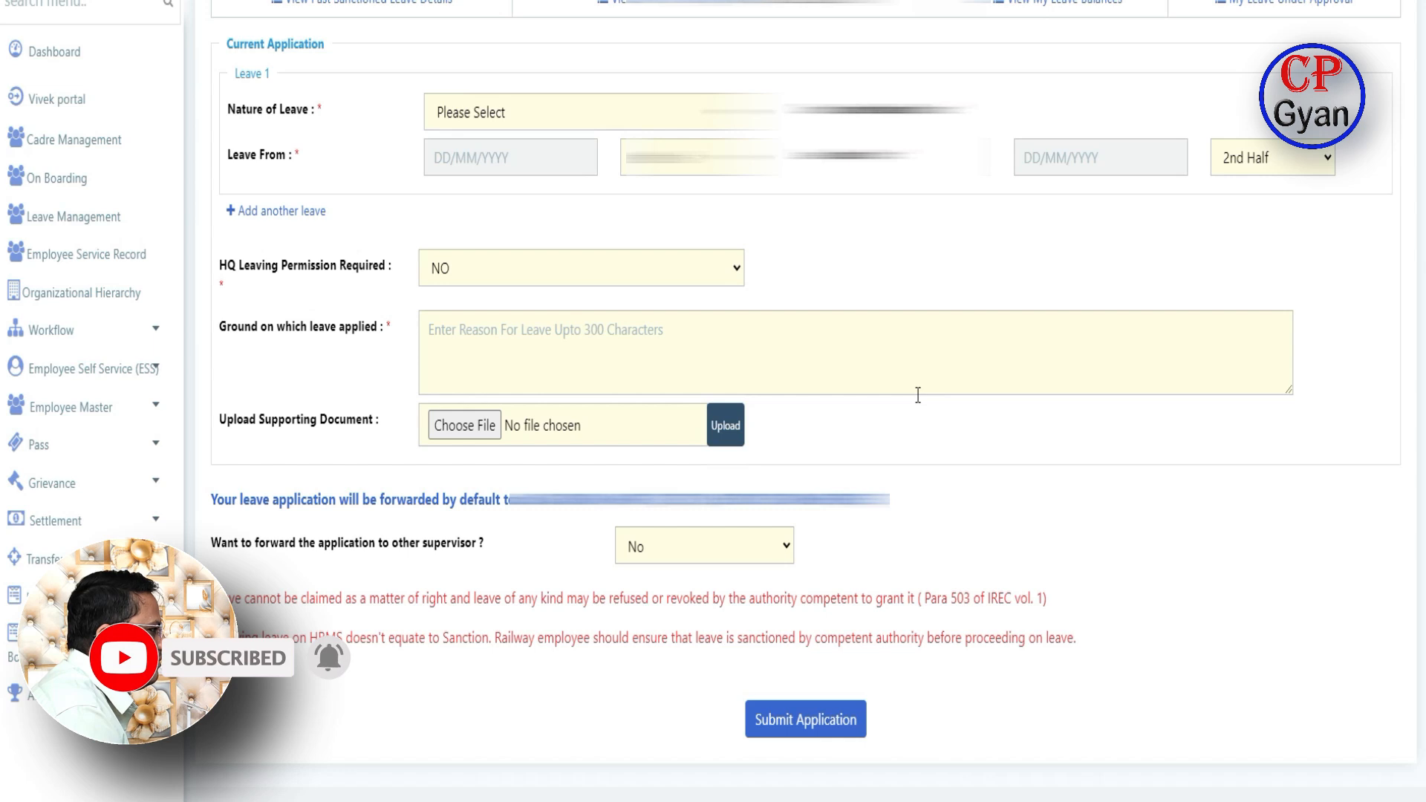
pyautogui.click(734, 113)
pyautogui.click(559, 178)
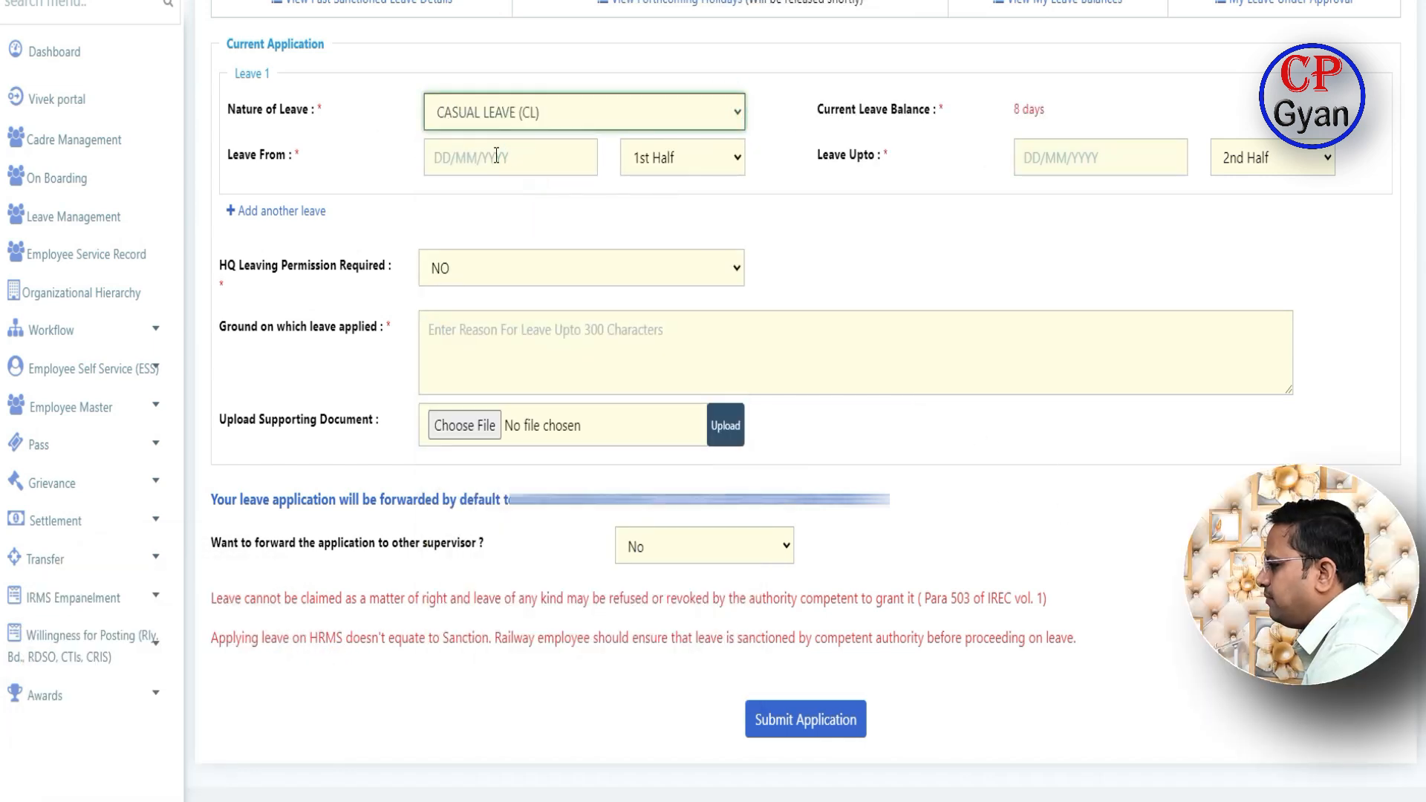
# - Highlight the default forwarding notice and the forward-to-another-supervisor question
pyautogui.moveTo(209, 502); pyautogui.dragTo(900, 510)
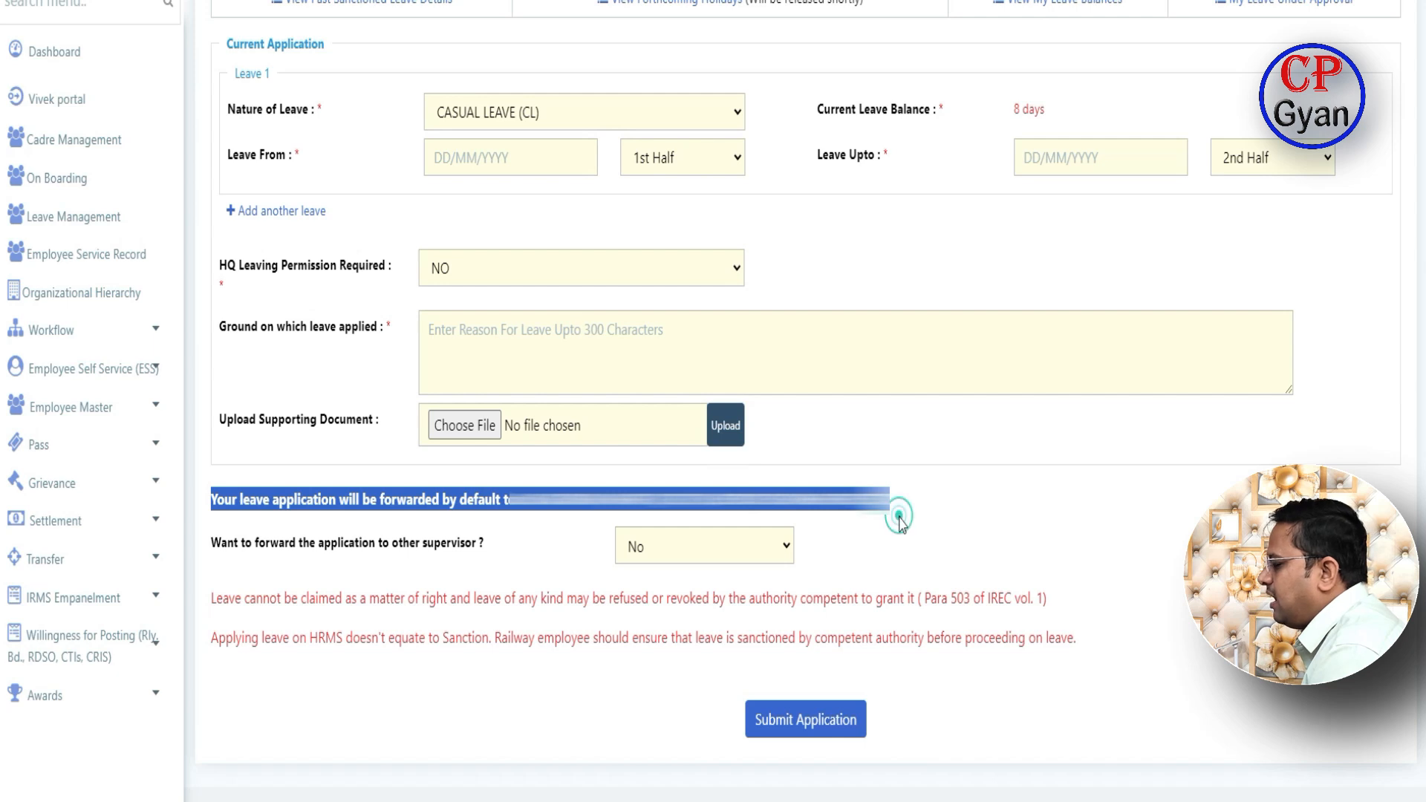
pyautogui.click(900, 505)
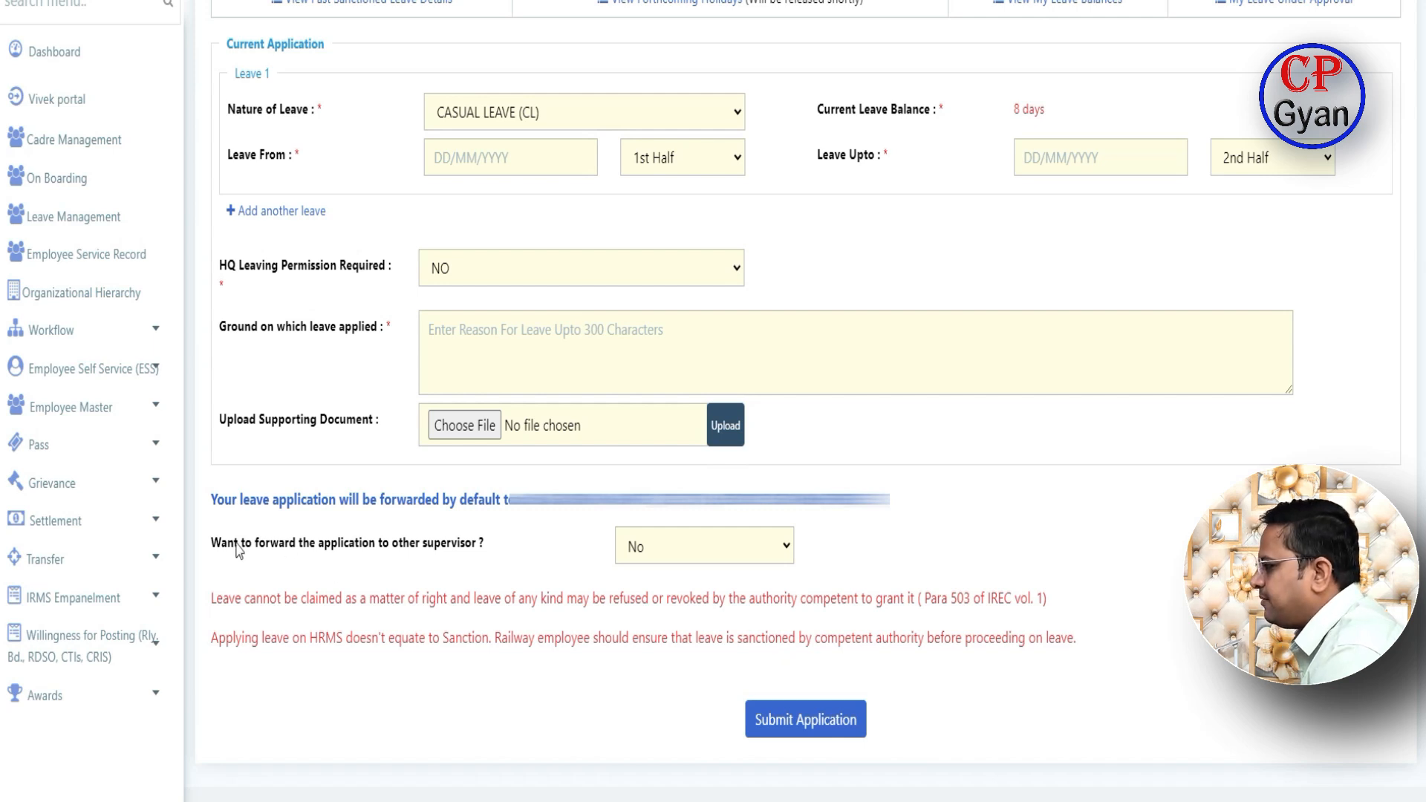
pyautogui.moveTo(214, 546); pyautogui.dragTo(427, 548)
pyautogui.click(528, 594)
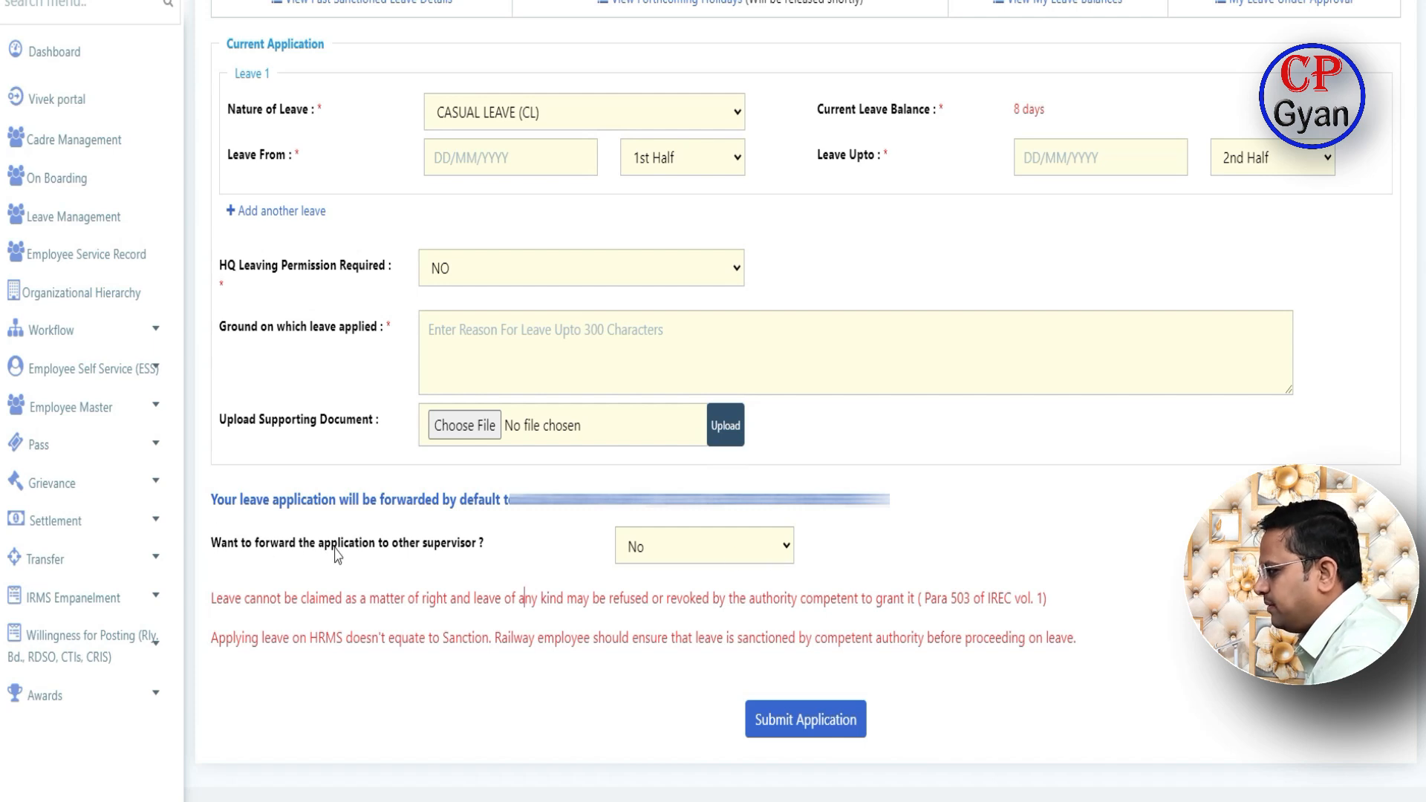
pyautogui.click(748, 547)
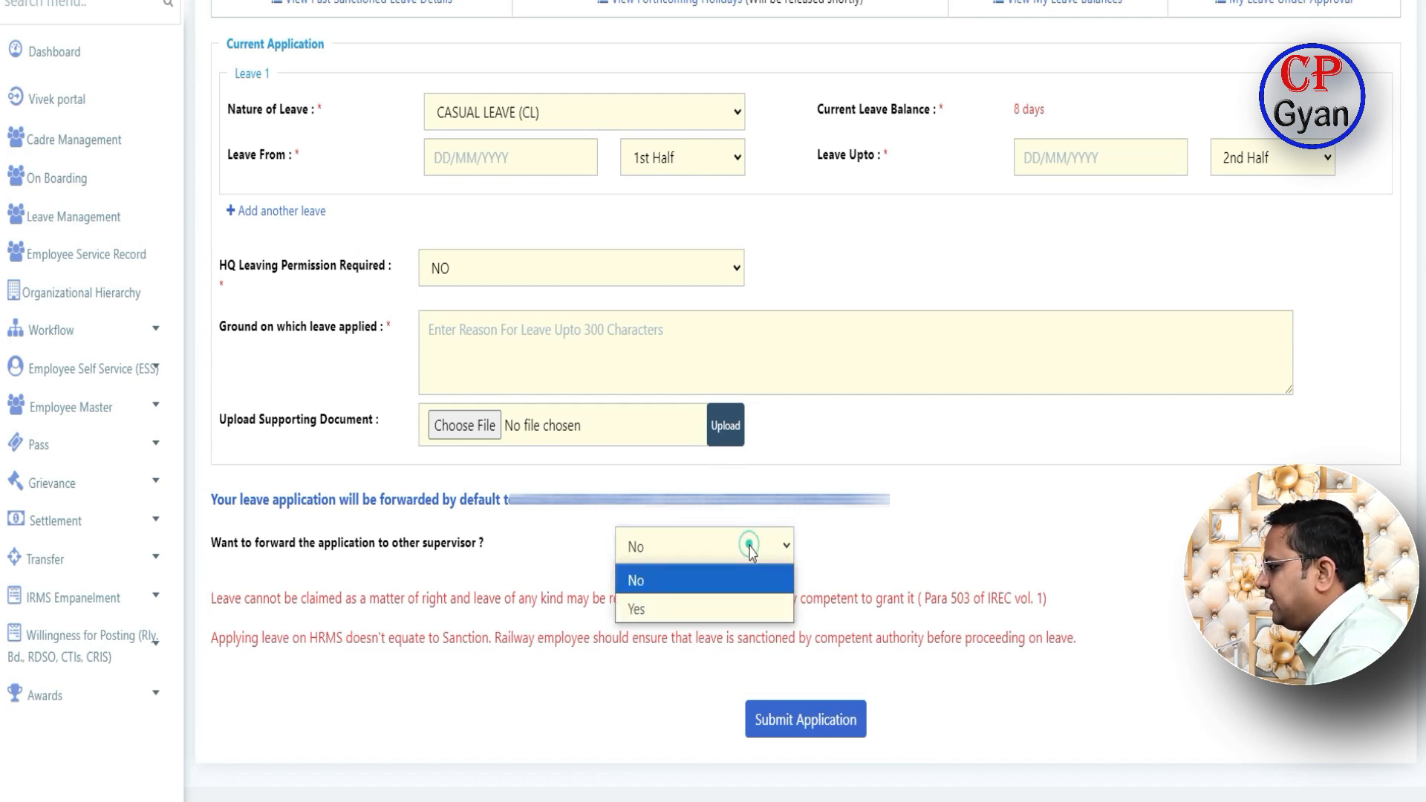
pyautogui.click(665, 608)
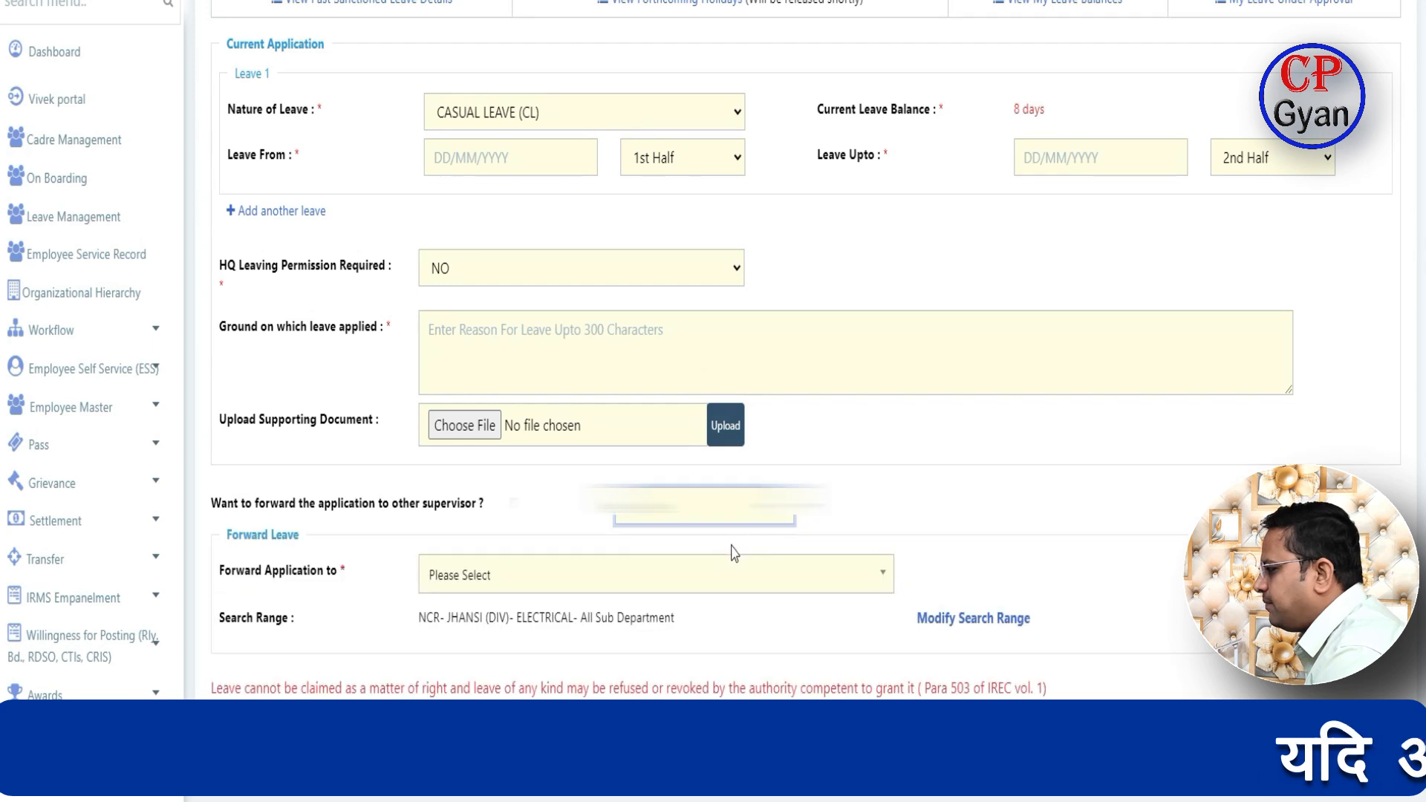
pyautogui.click(847, 584)
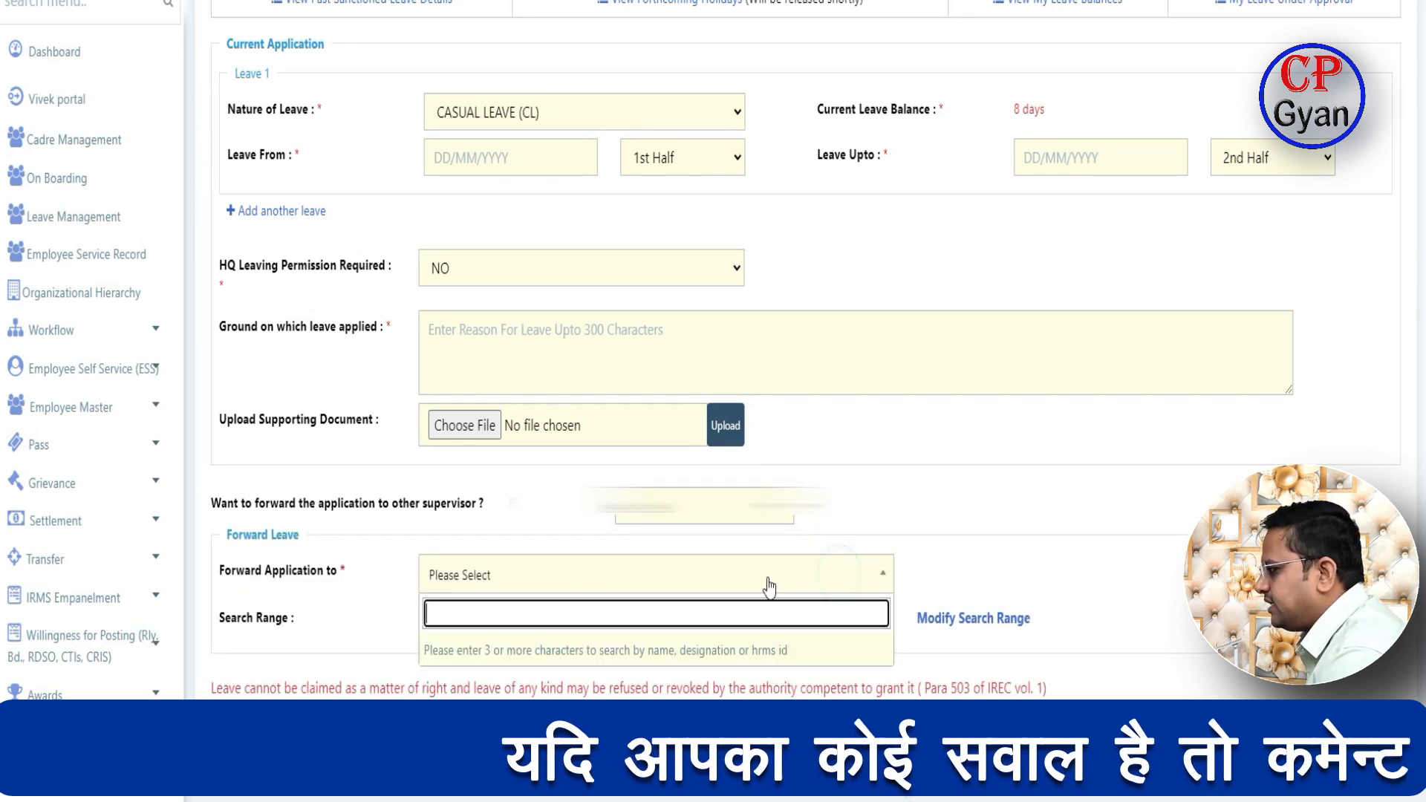
pyautogui.click(332, 608)
pyautogui.click(644, 519)
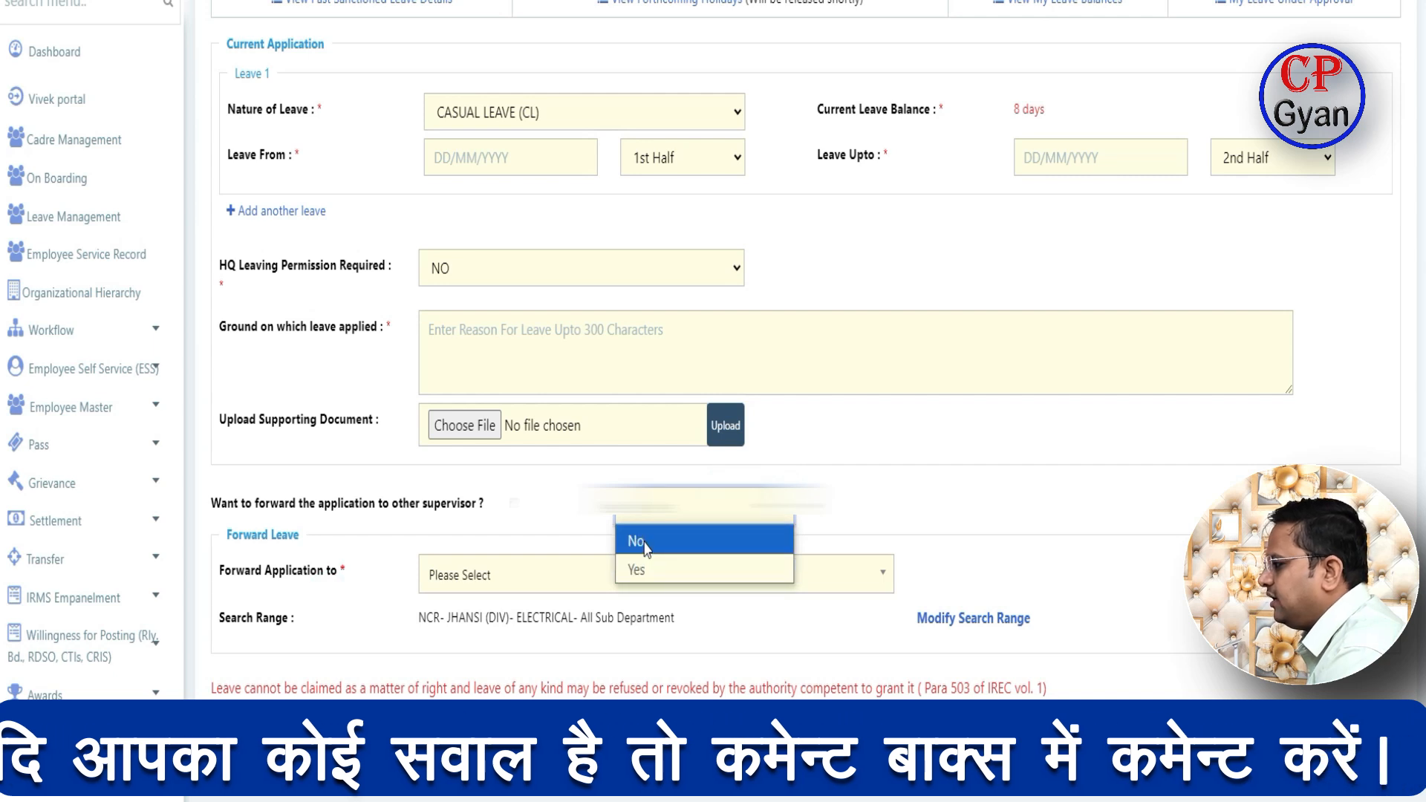
pyautogui.click(643, 543)
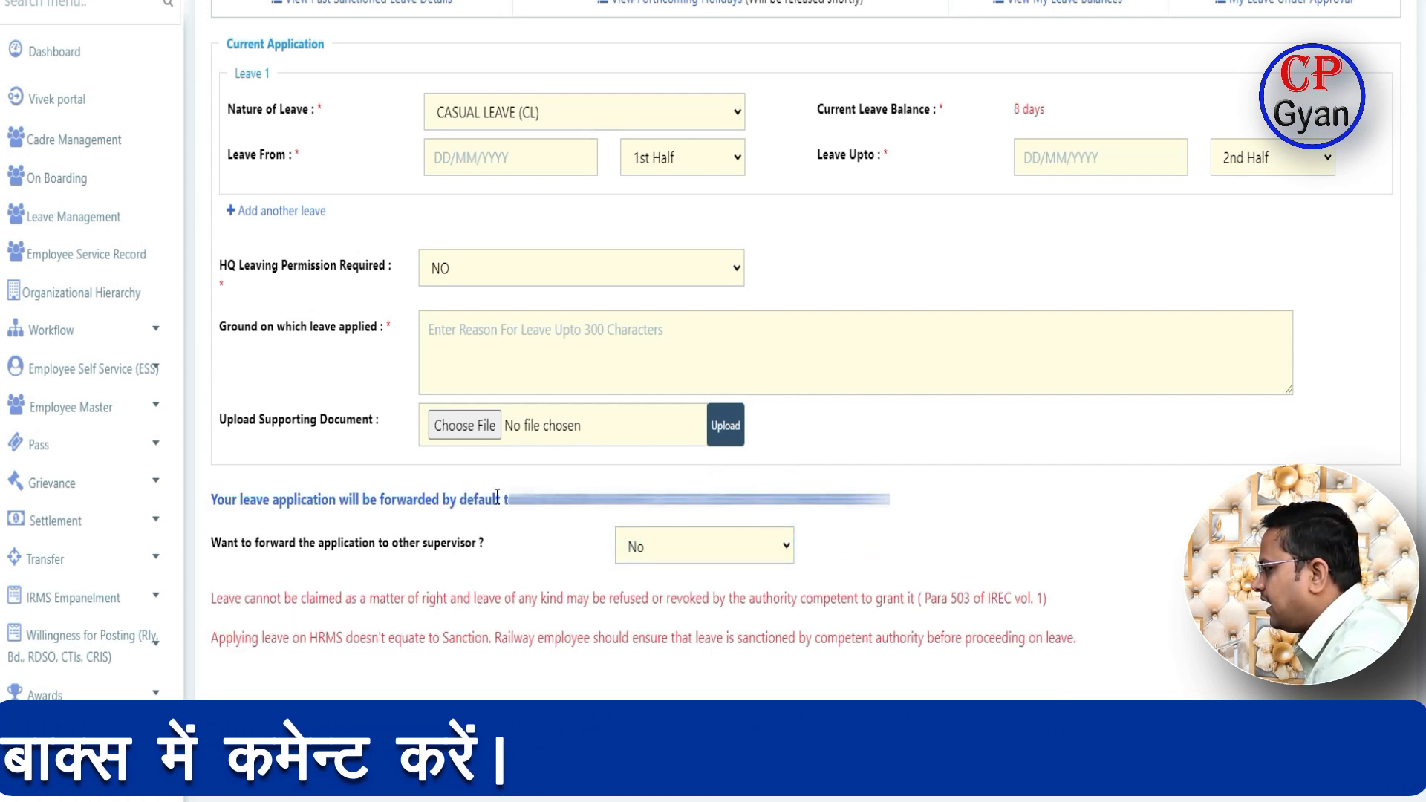
pyautogui.moveTo(501, 498); pyautogui.dragTo(889, 499)
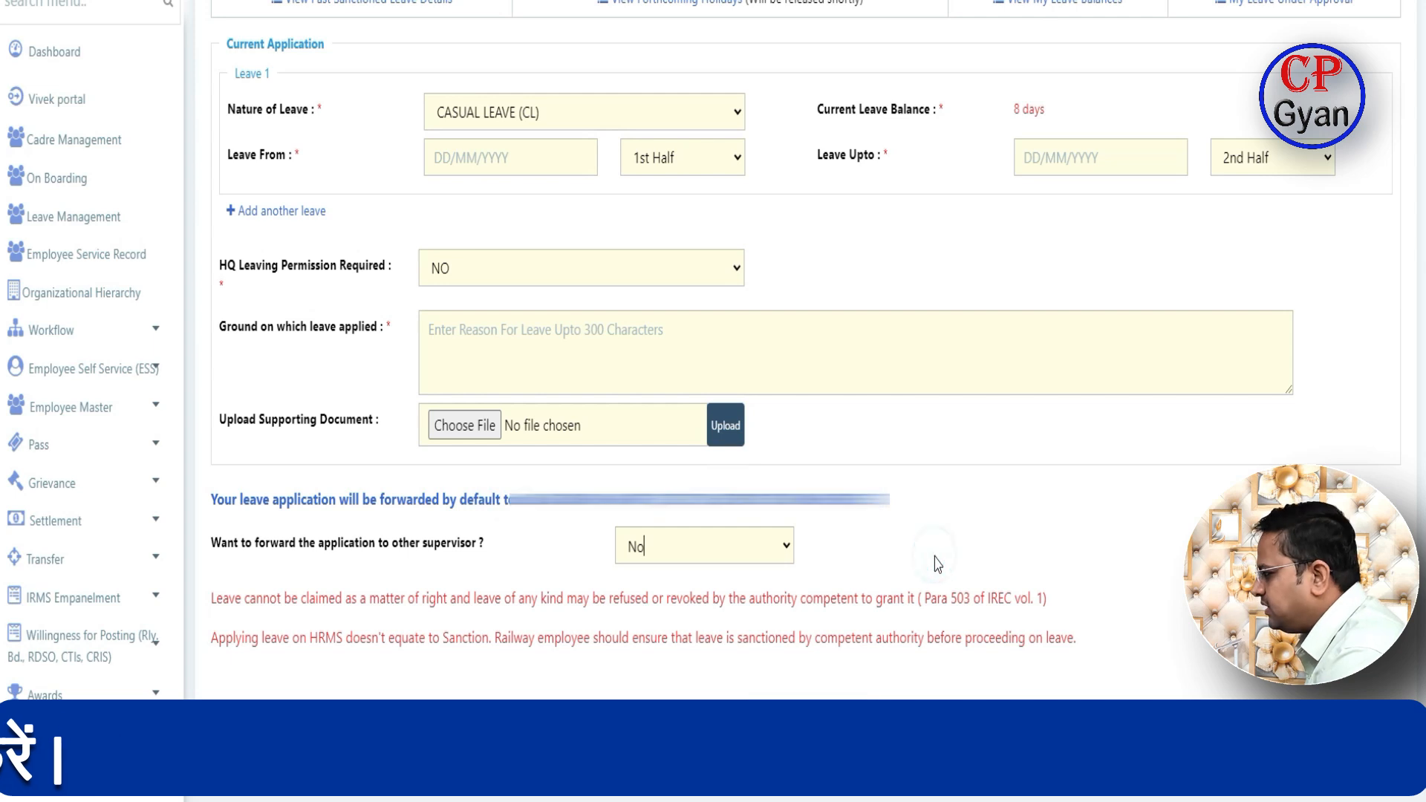